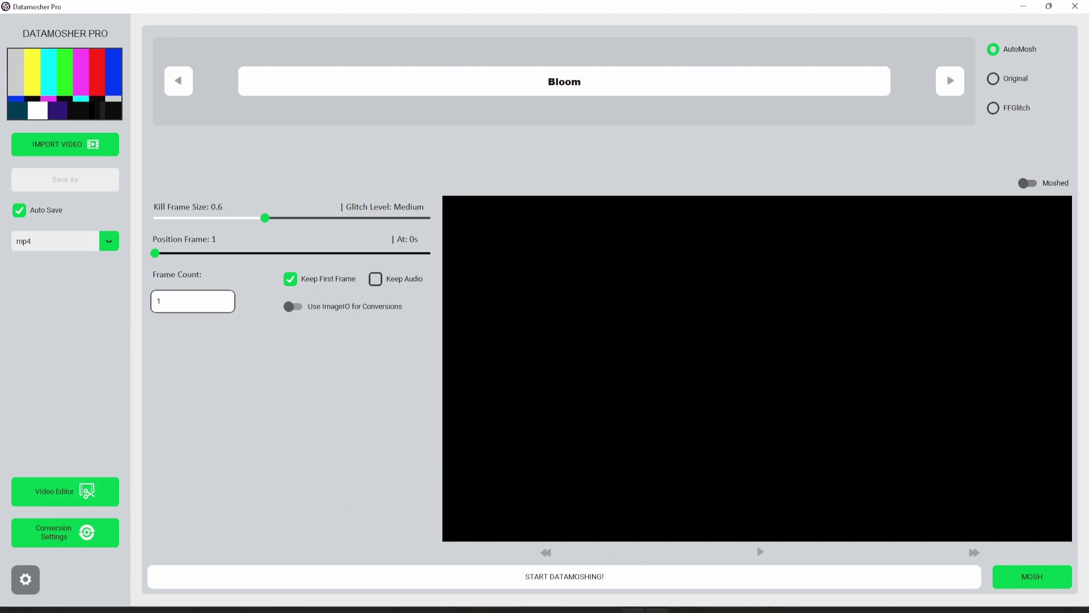
Preview the mountain clip from the Example folder in Windows Media Player, then close it
click(603, 604)
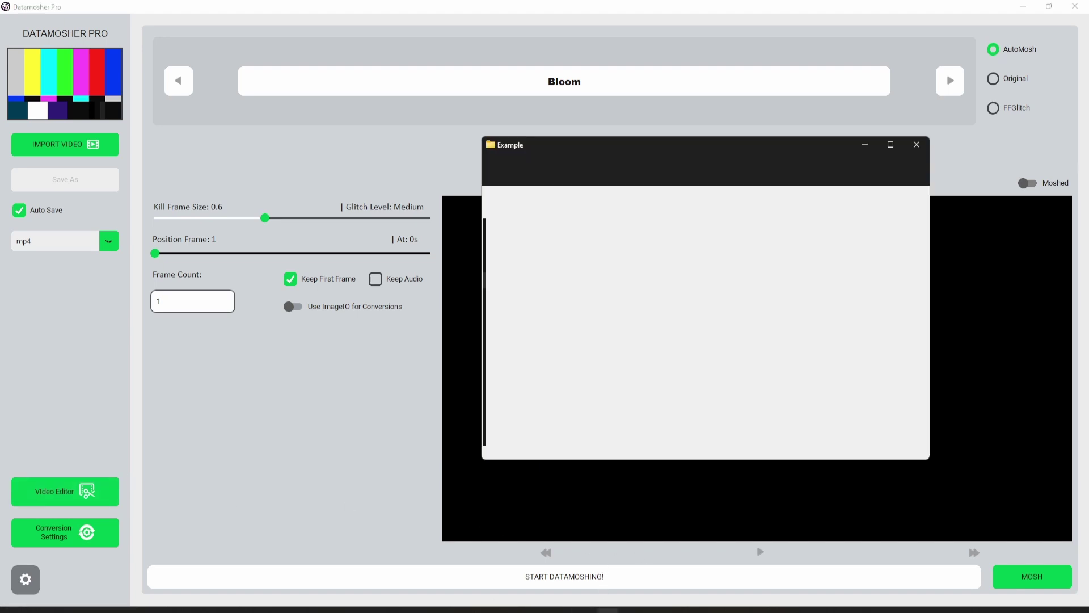
double_click(683, 267)
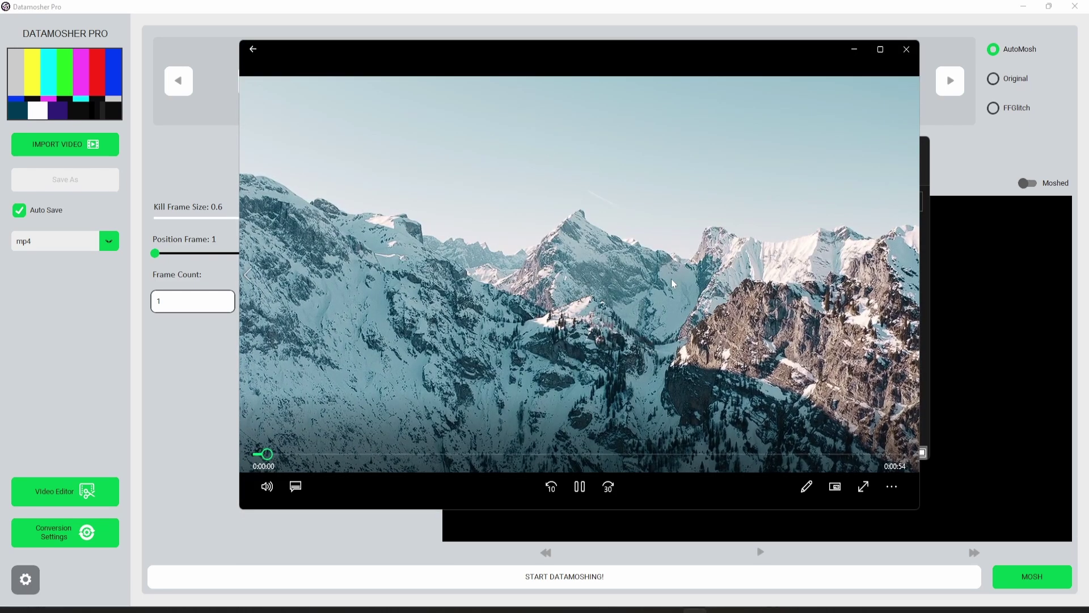
drag(641, 48, 531, 55)
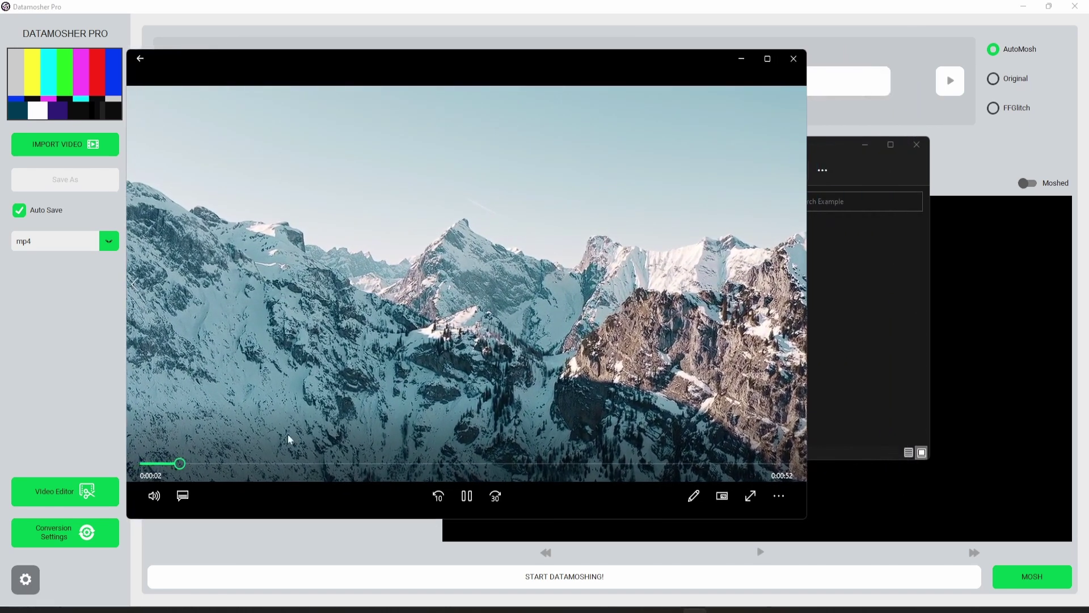
drag(253, 463, 649, 472)
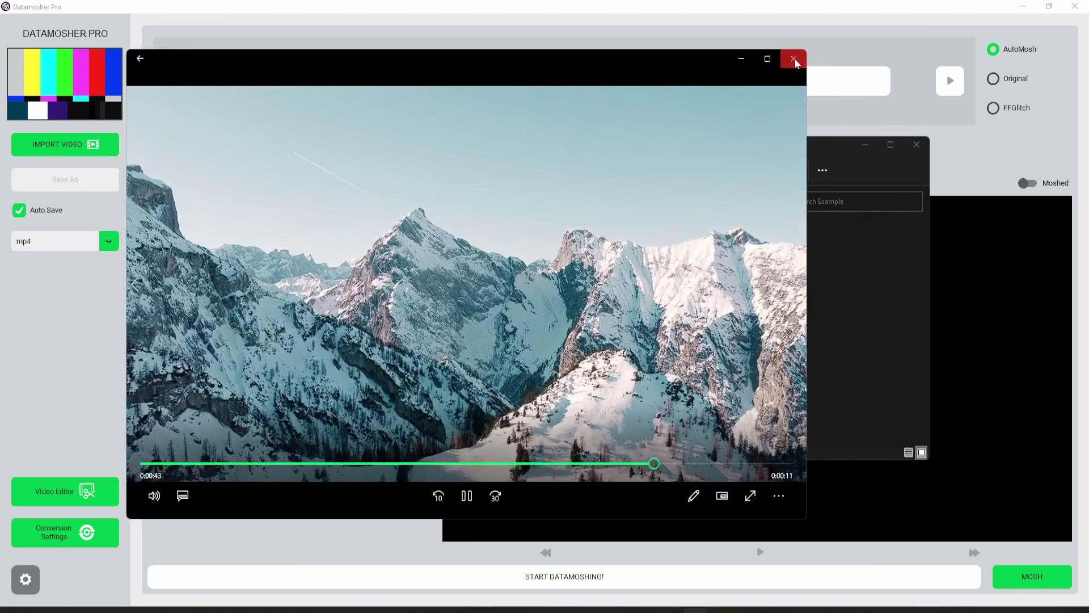
click(793, 59)
Preview the seagull boat clip in Windows Media Player, then close the player
click(611, 302)
double_click(613, 295)
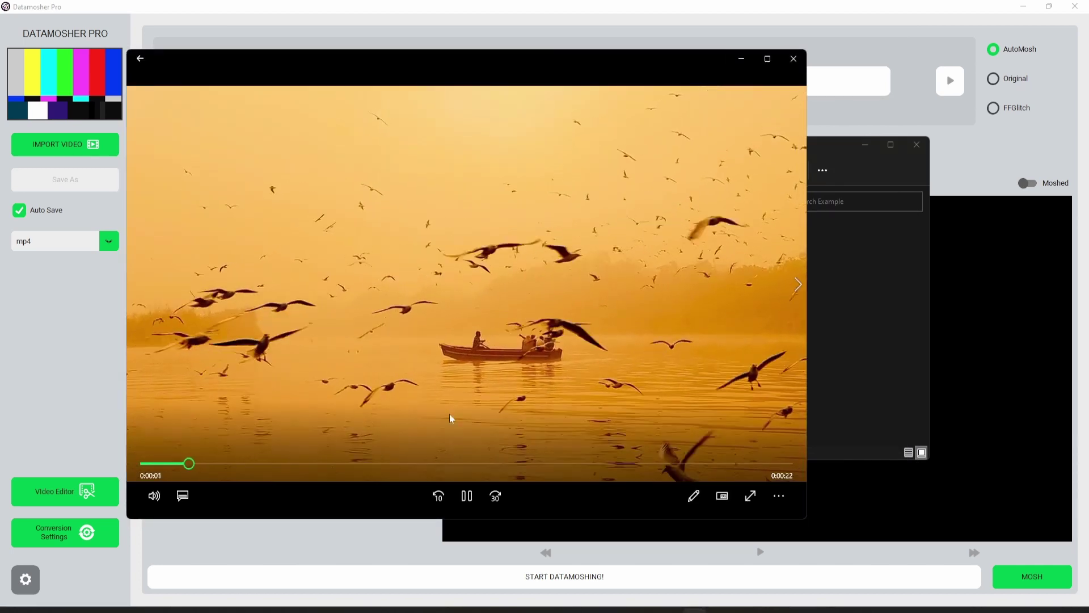
drag(239, 463, 675, 465)
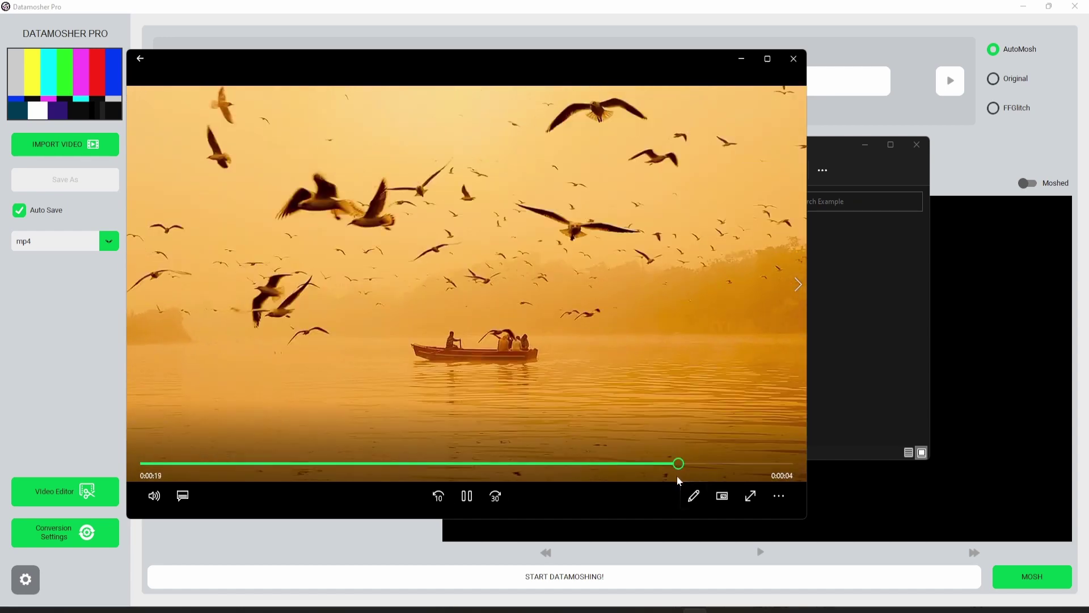
click(793, 58)
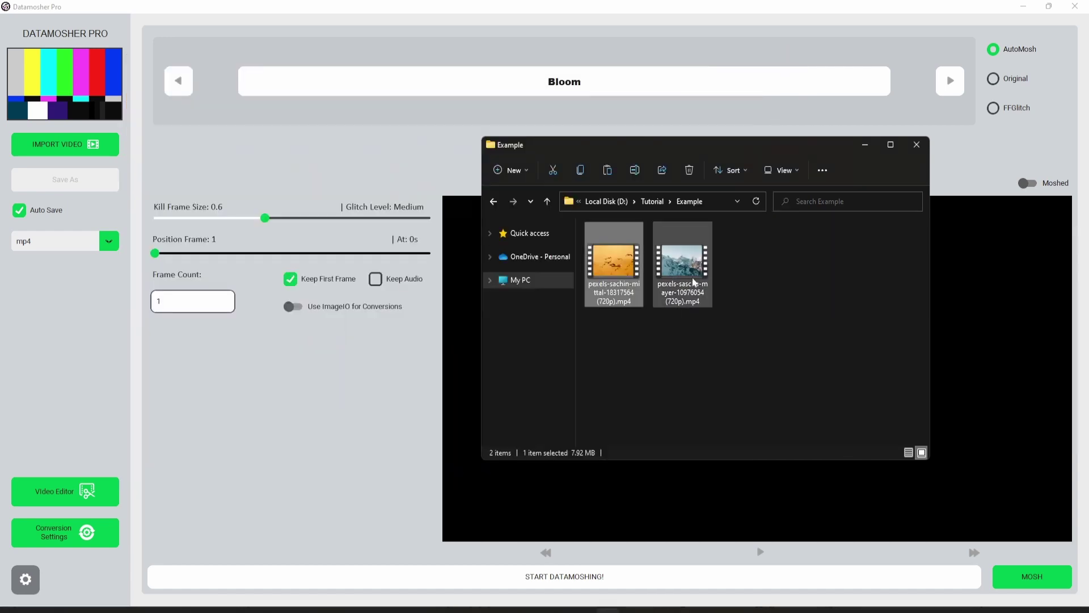
Add the Video 0 node beside MediaOut, move it into place, and begin adding a second video node
click(744, 282)
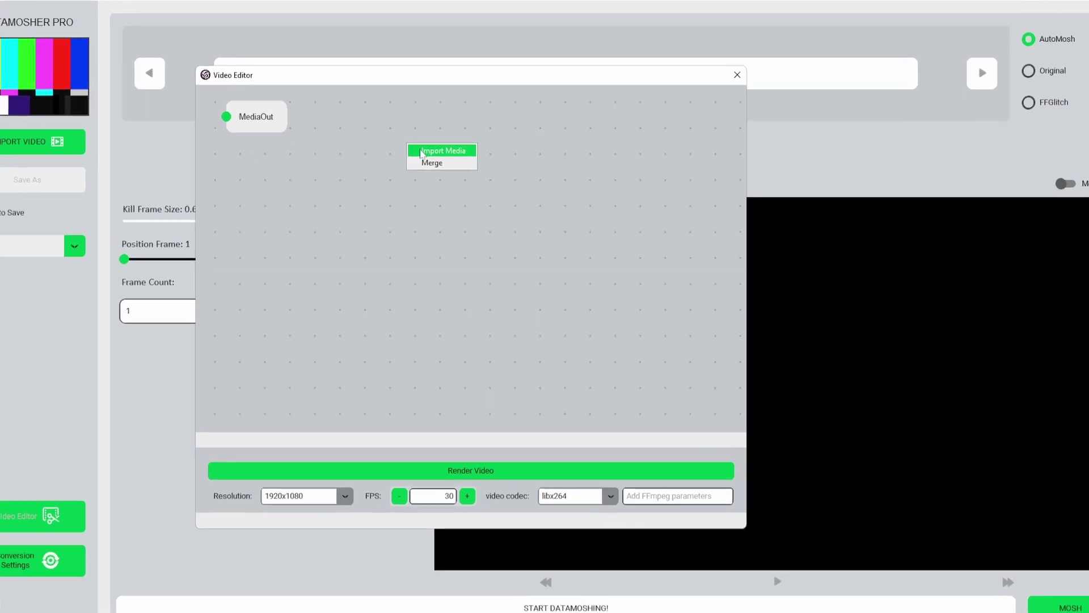
click(430, 153)
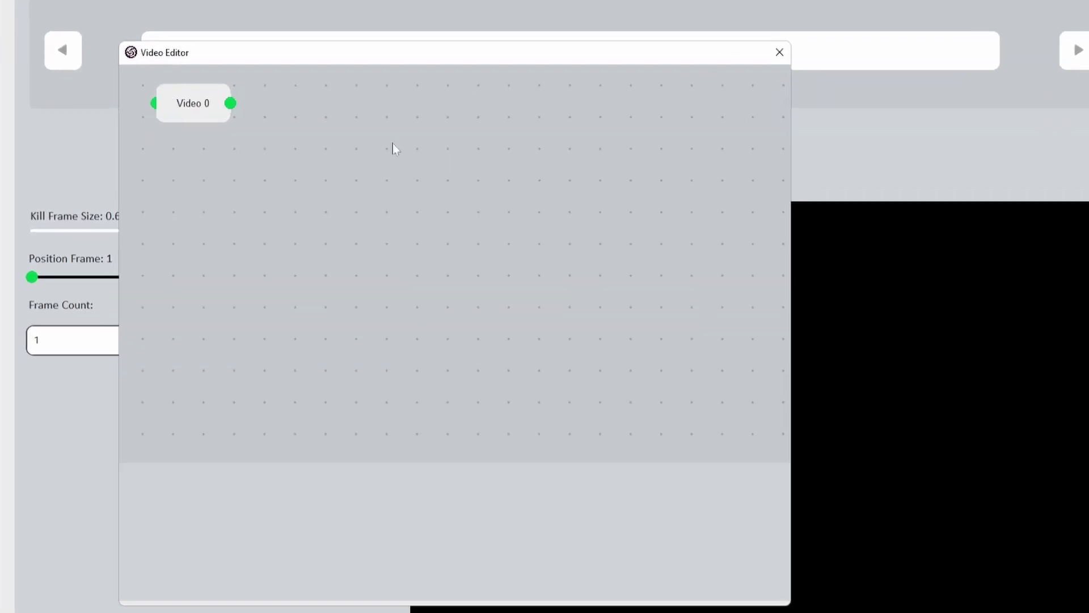
click(277, 130)
drag(276, 129, 361, 188)
right_click(422, 124)
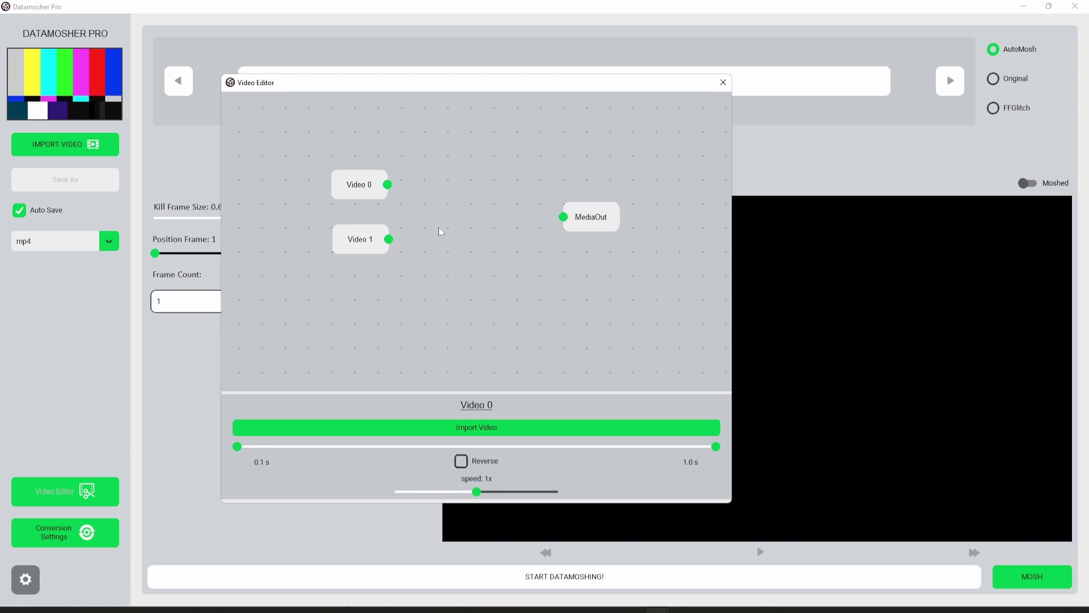
Load the mountain clip into Video 0 and trim it to 0–8 s
click(612, 434)
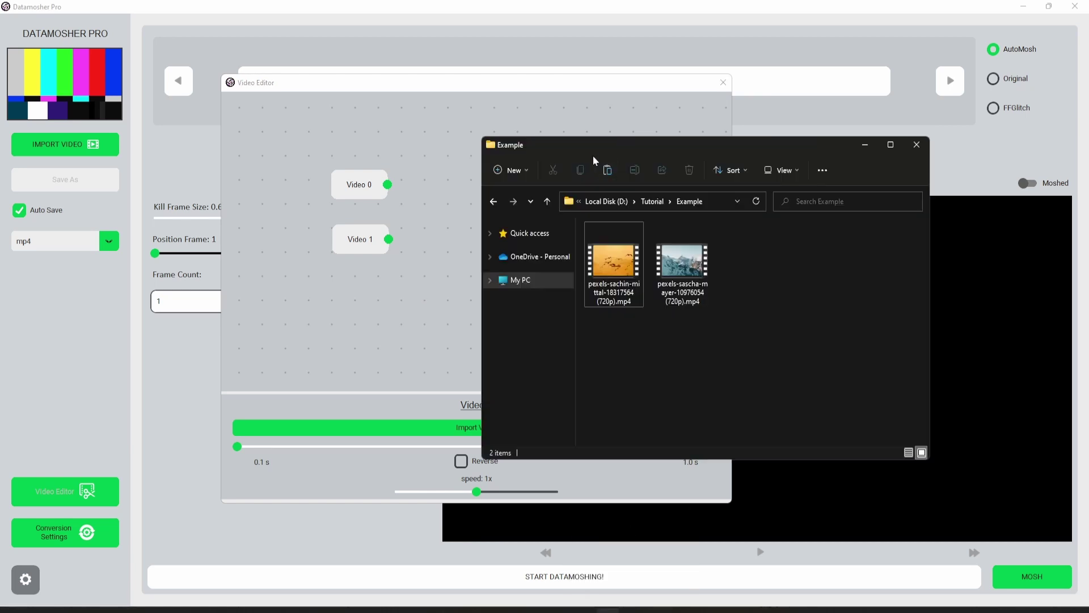
drag(589, 147, 756, 97)
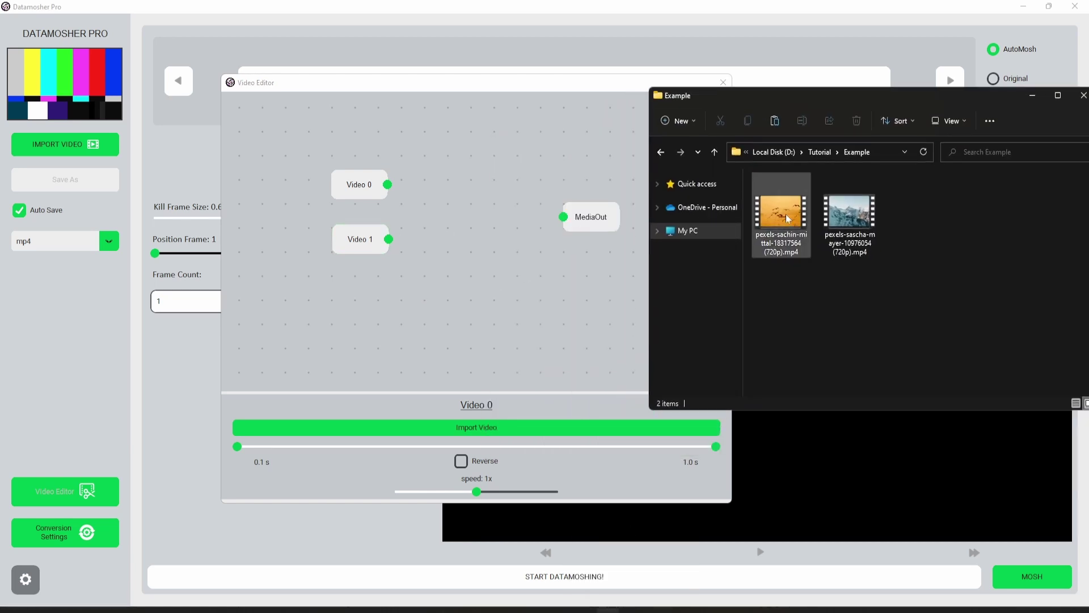
click(853, 256)
drag(874, 219, 623, 387)
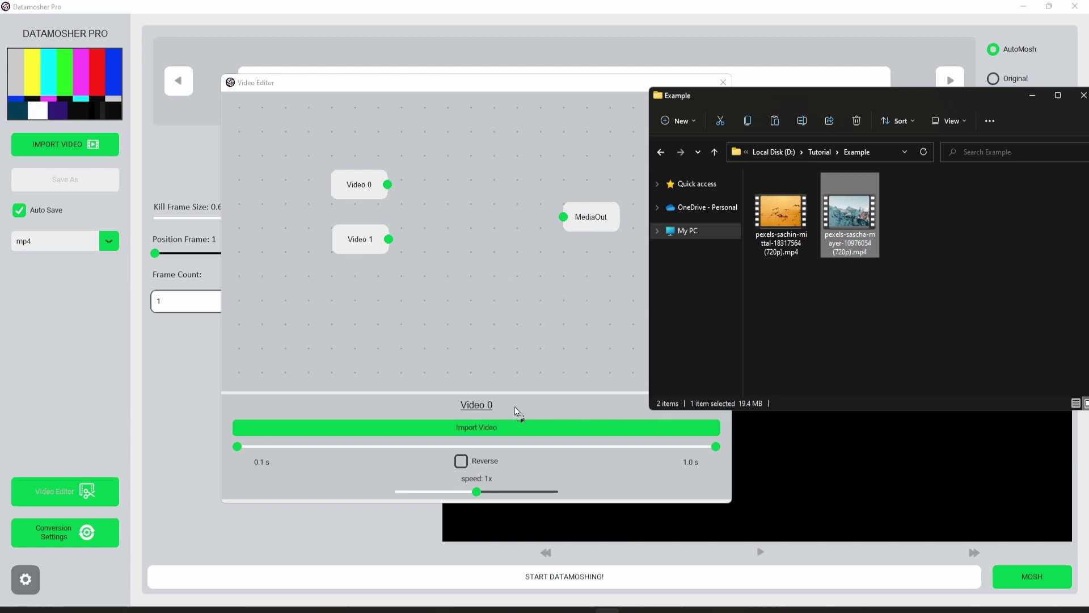
drag(515, 406, 515, 406)
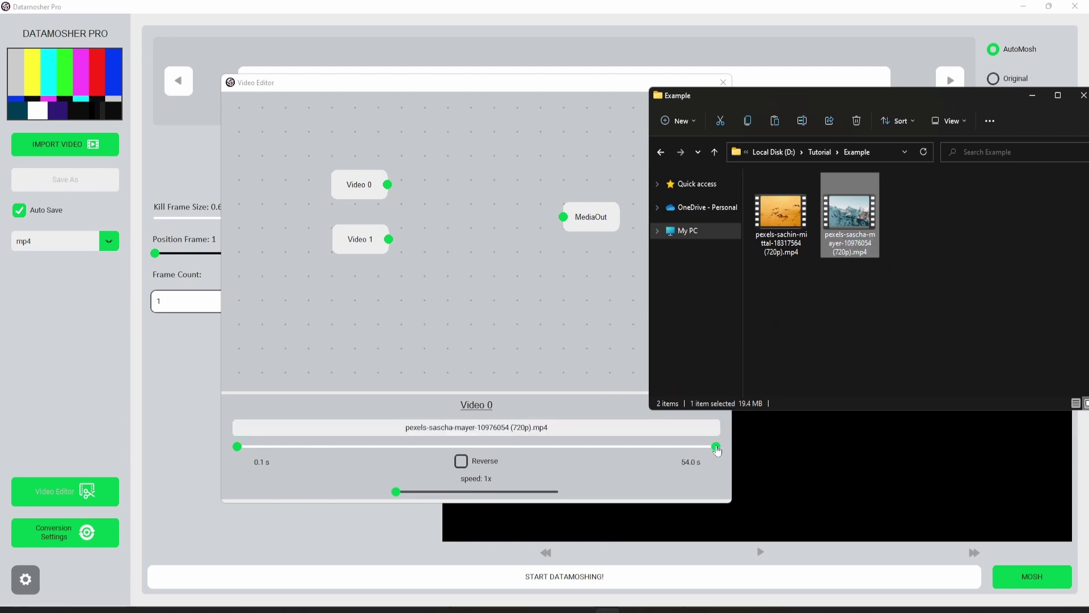
drag(717, 447, 711, 453)
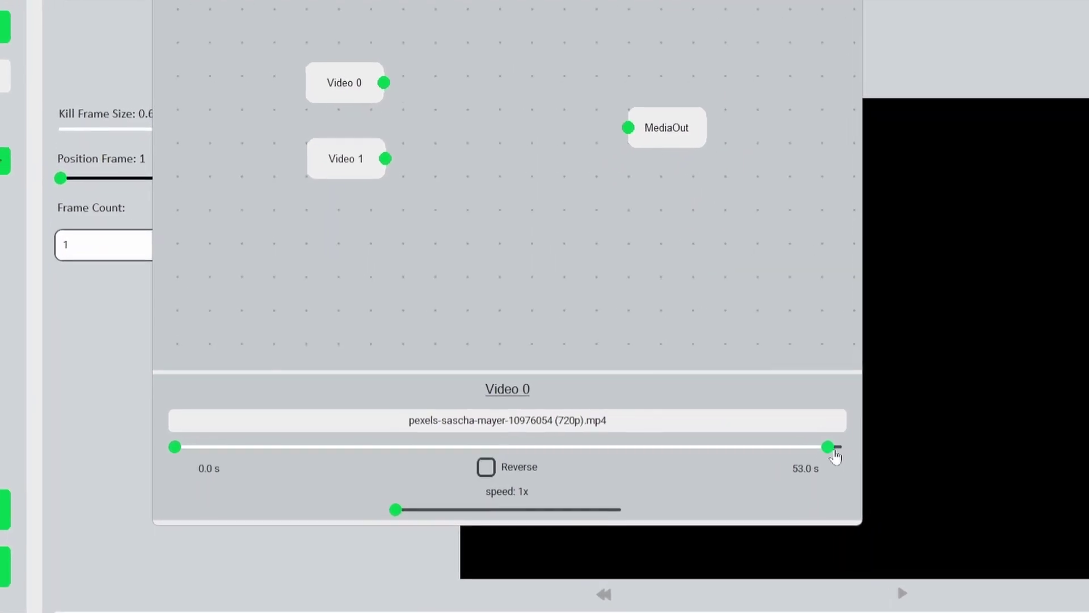
drag(835, 454, 250, 457)
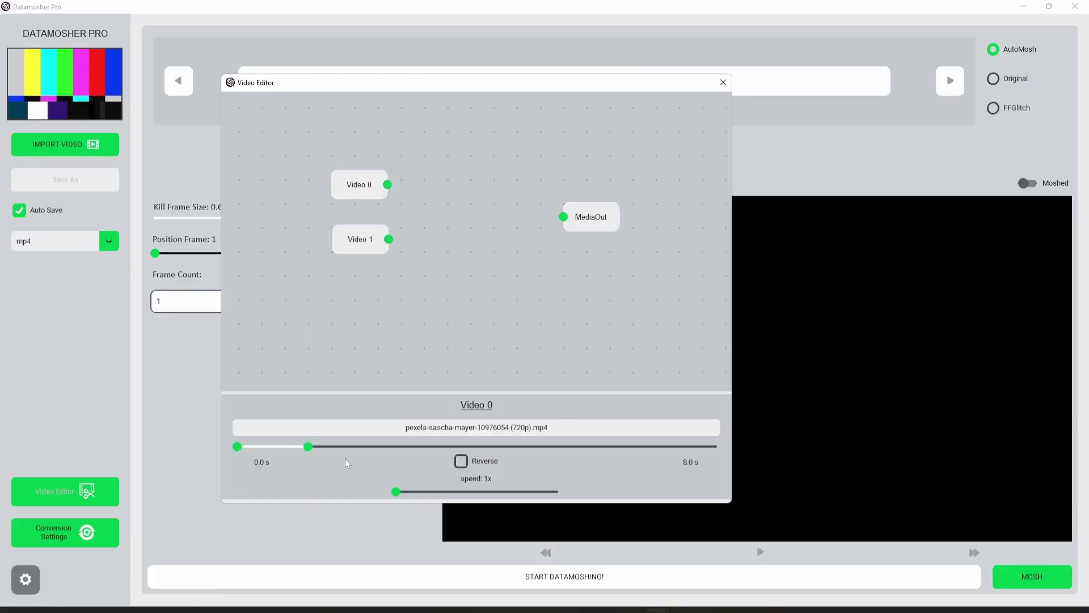
Load the seagull clip into Video 1 and trim it to 6–12 s
click(359, 250)
click(608, 611)
drag(781, 213, 559, 471)
drag(237, 446, 362, 447)
drag(716, 446, 503, 455)
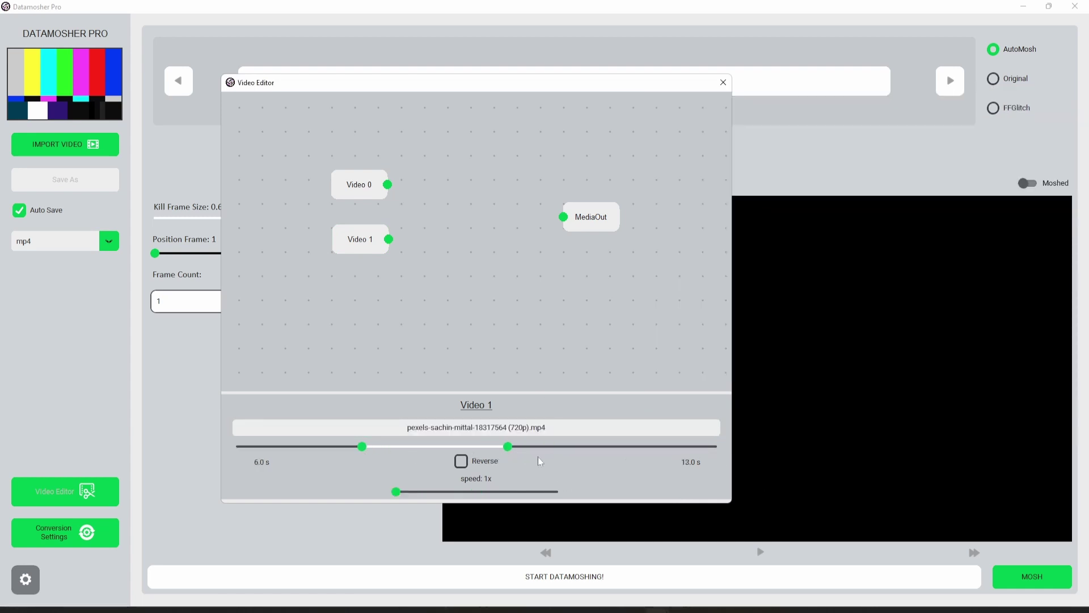
Add a Merge 0 node to the editor canvas
right_click(441, 217)
click(414, 212)
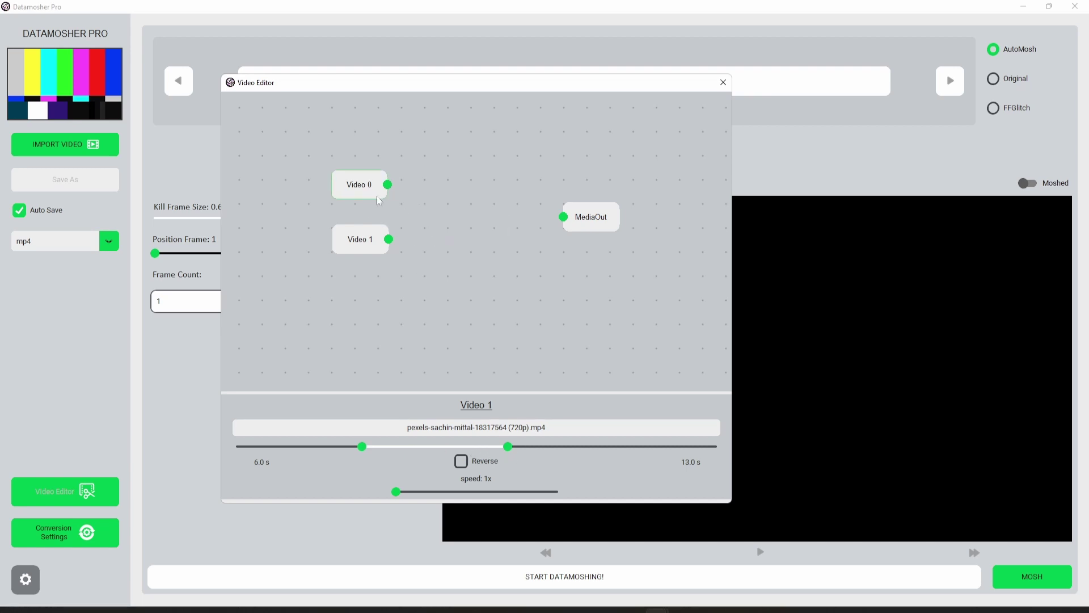
right_click(427, 196)
click(431, 209)
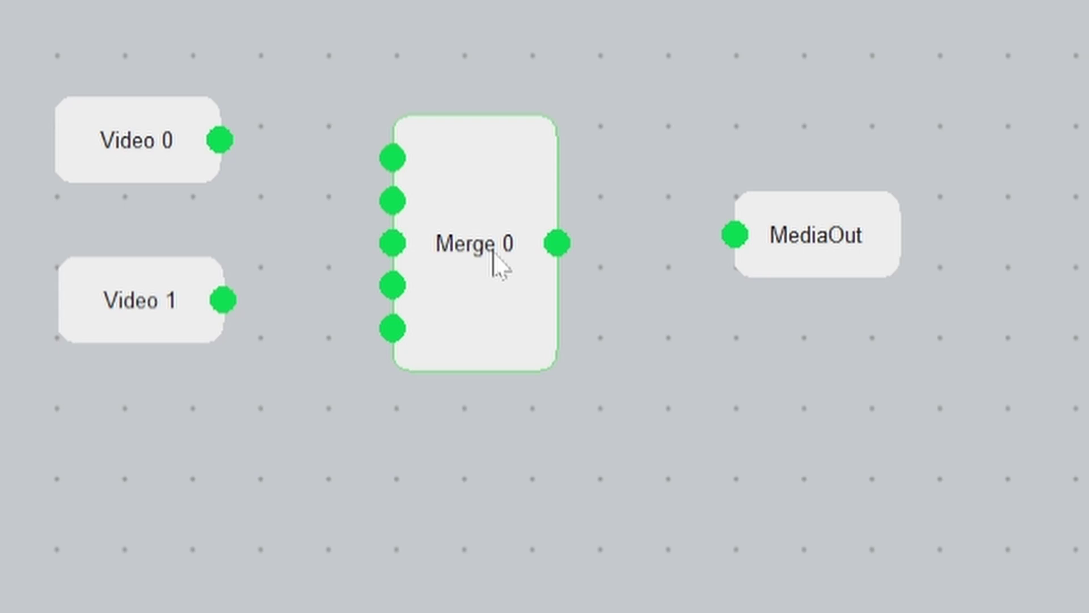
Wire Video 0 and Video 1 into Merge 0, and Merge 0 into MediaOut
click(202, 158)
drag(208, 145, 394, 168)
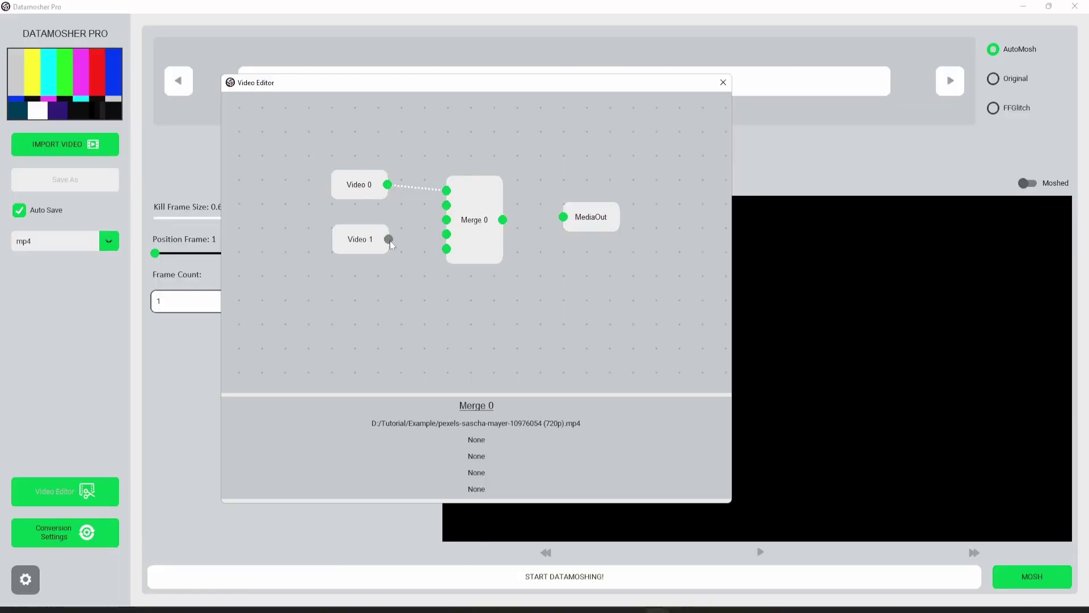
drag(389, 239, 446, 205)
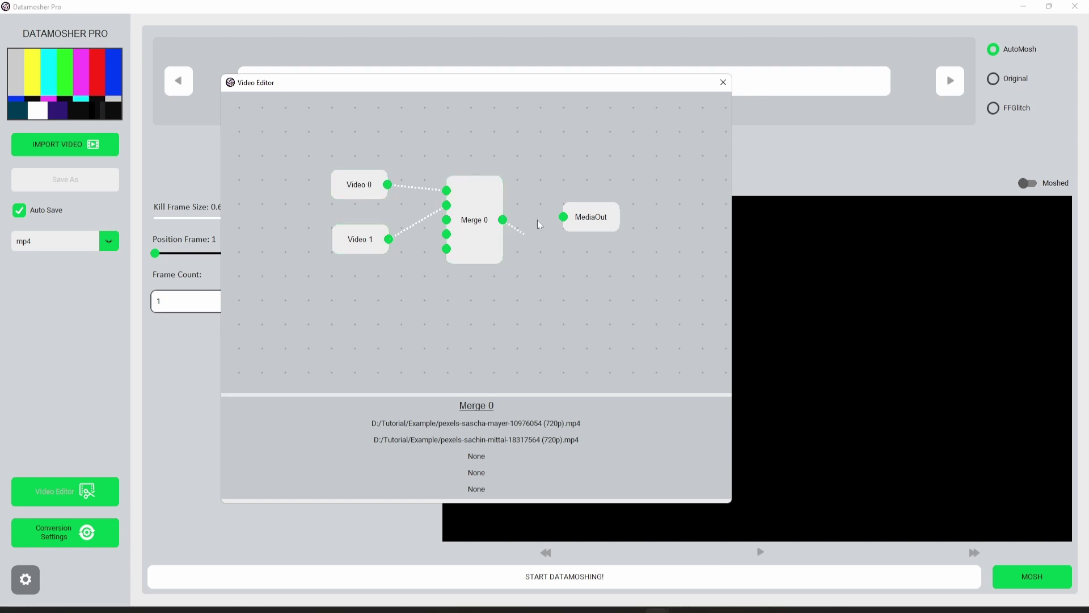
drag(562, 223, 583, 230)
click(586, 226)
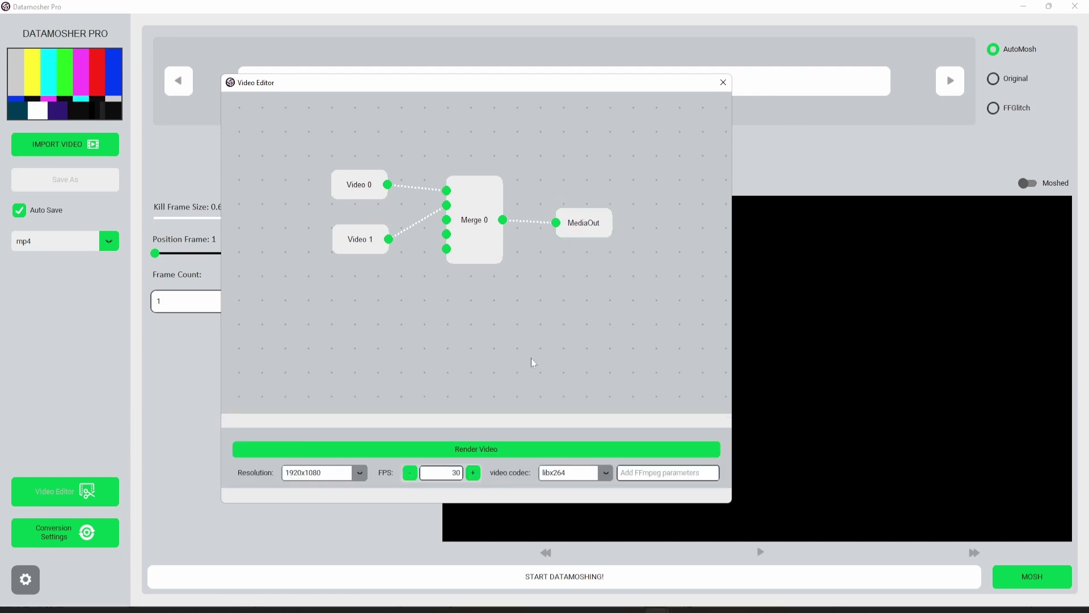
Render the merged clip at 1920x1080, 30 FPS as untitled.mp4 in the Example folder
click(479, 451)
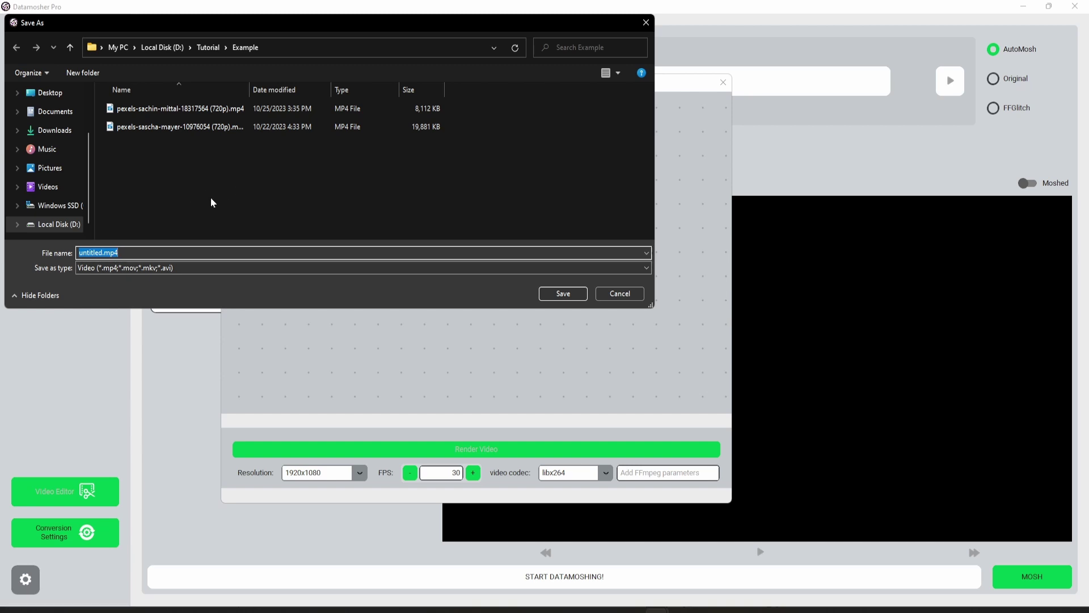
click(554, 293)
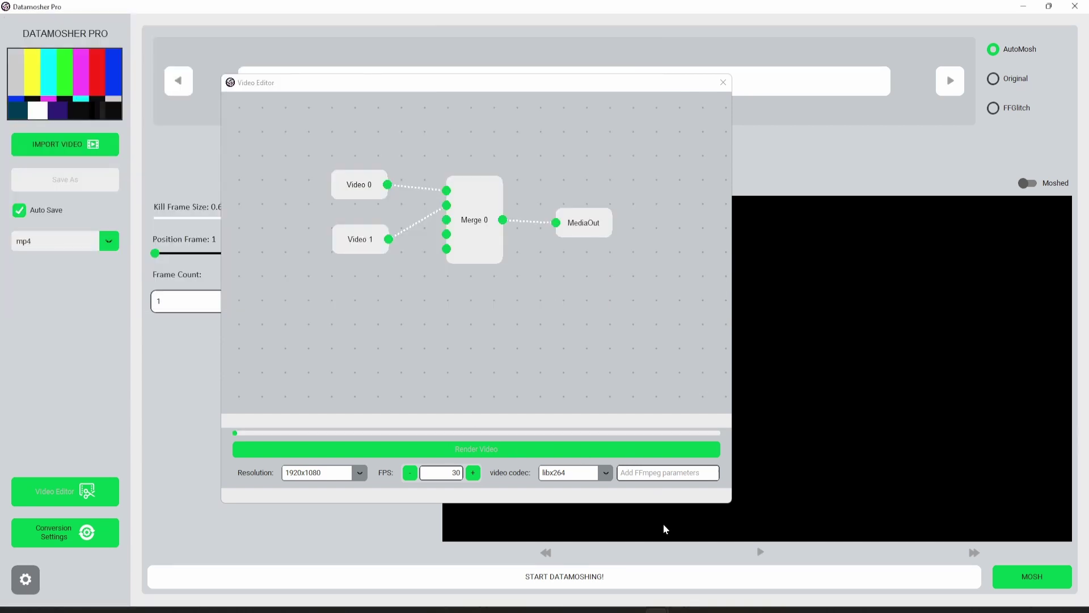
mouse_move(657, 608)
click(607, 551)
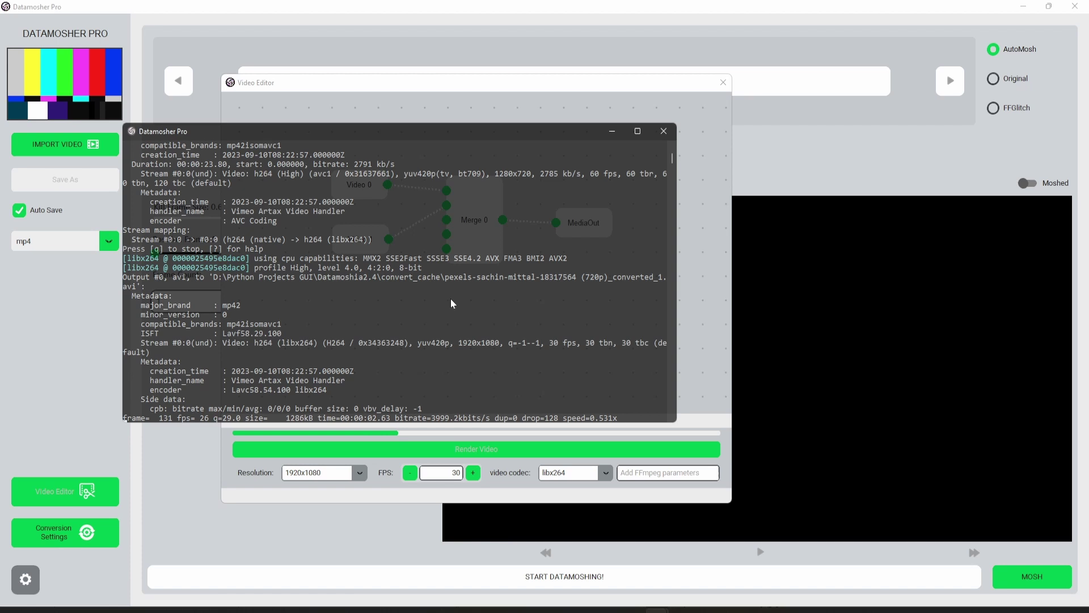
click(611, 134)
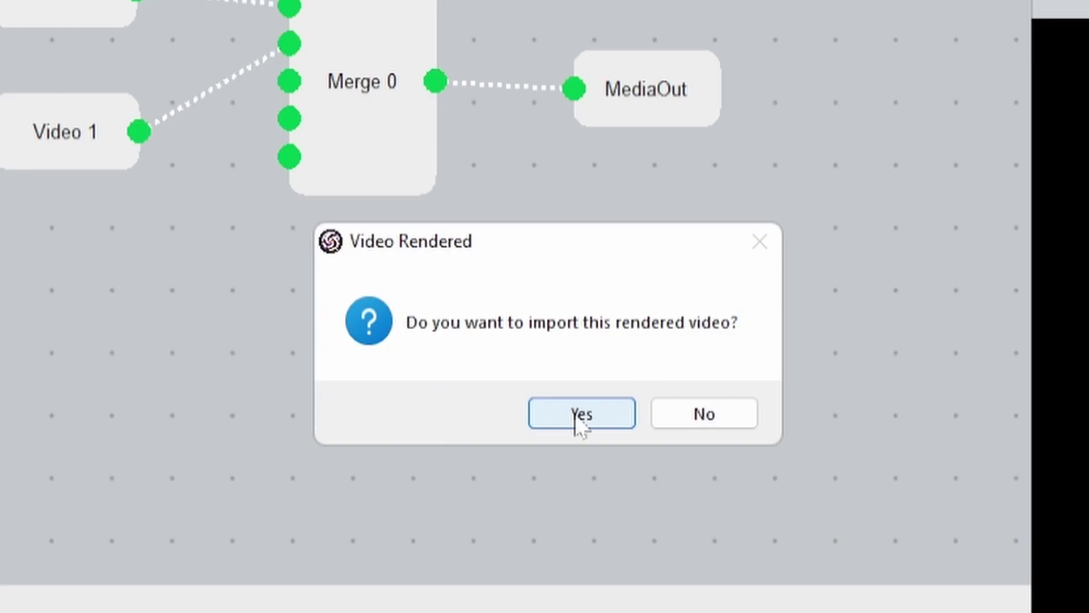
Import the rendered untitled.mp4 into the main screen and close the Video Editor
click(558, 348)
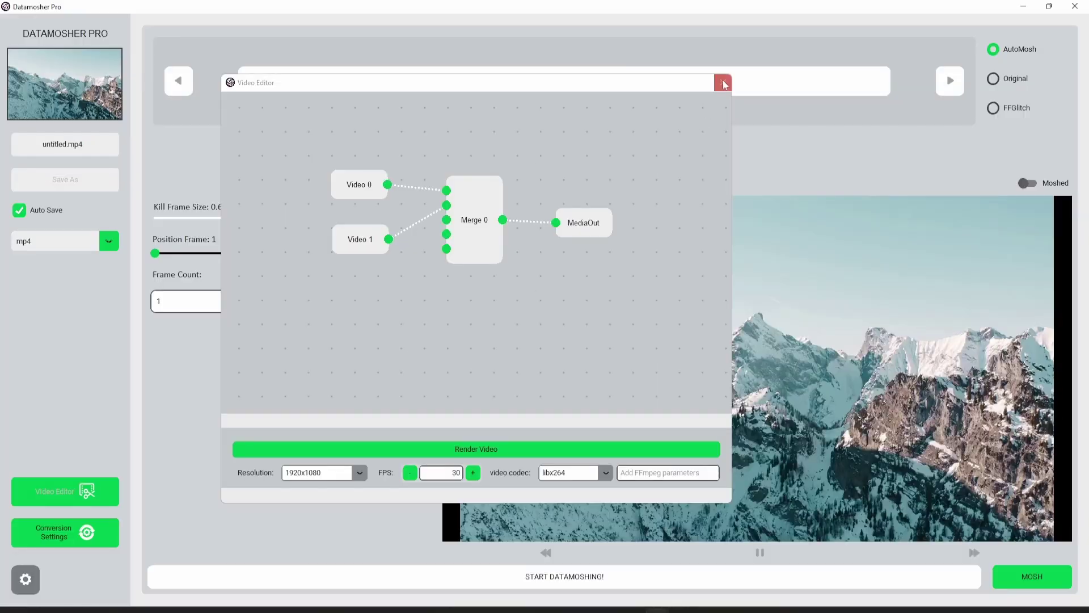
click(723, 84)
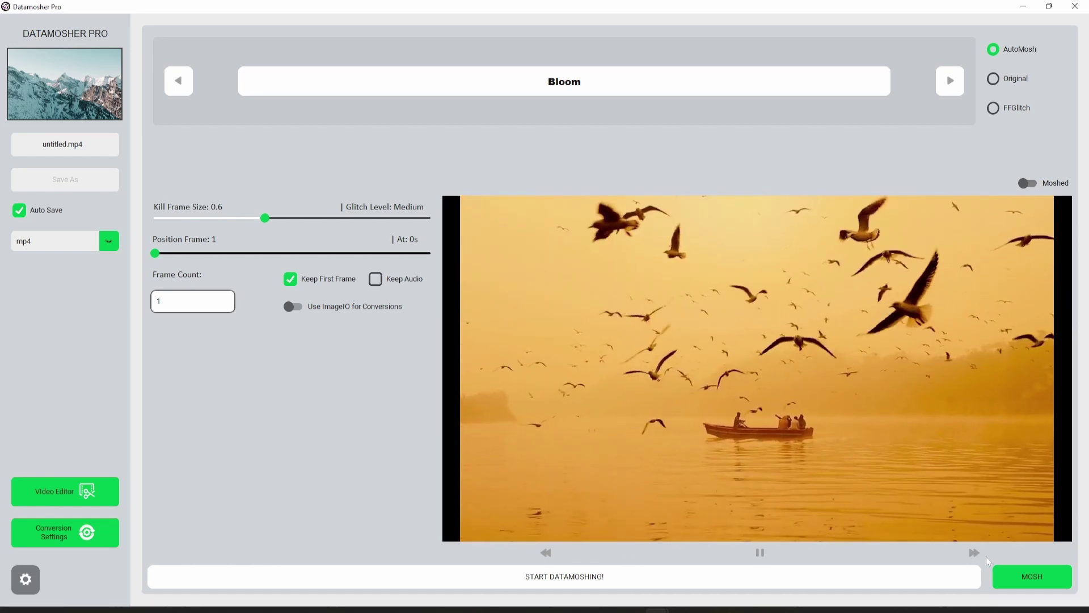
Rewind the preview, switch the effect from Bloom to Void, datamosh, and replay the result
click(975, 556)
click(546, 553)
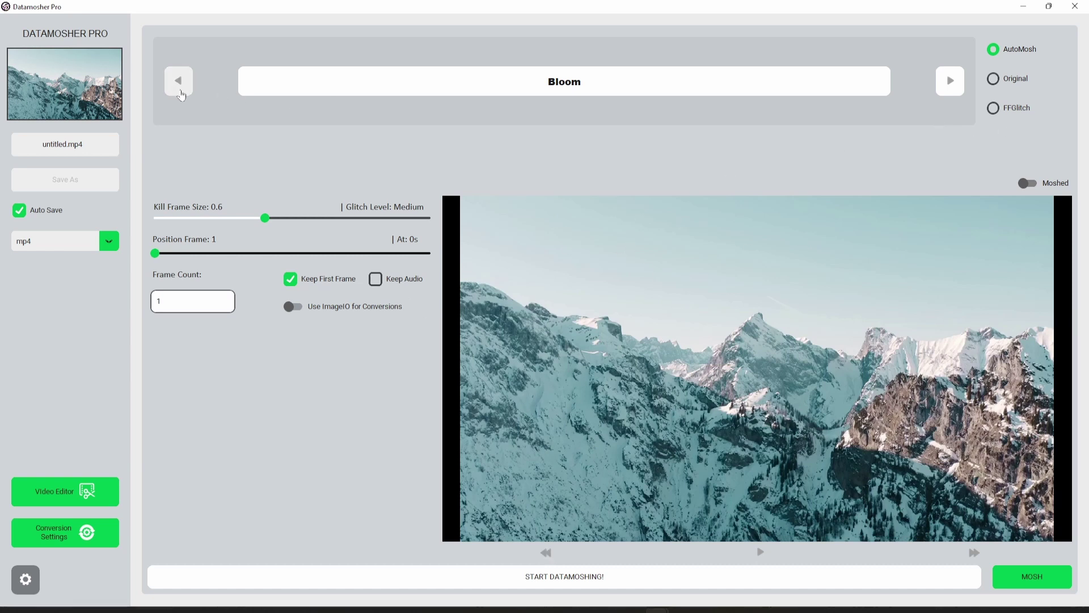
click(179, 82)
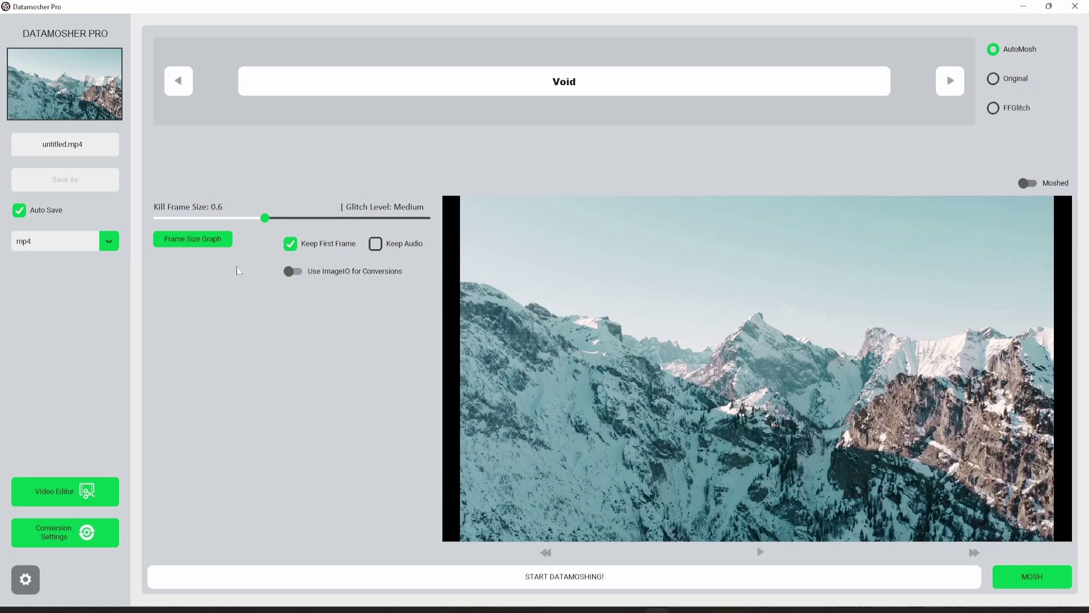
click(1026, 584)
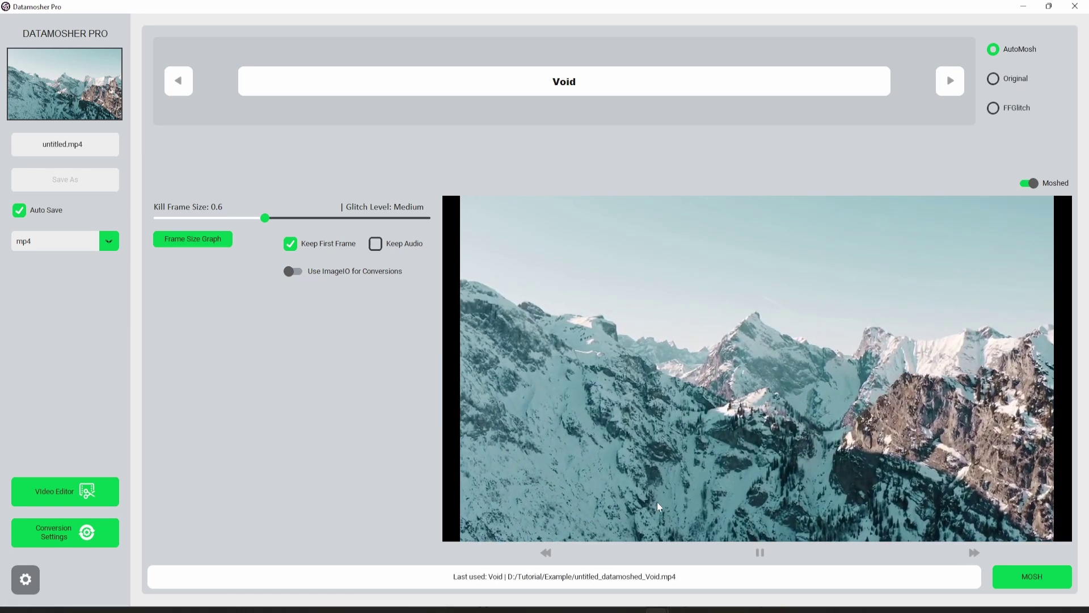
click(972, 553)
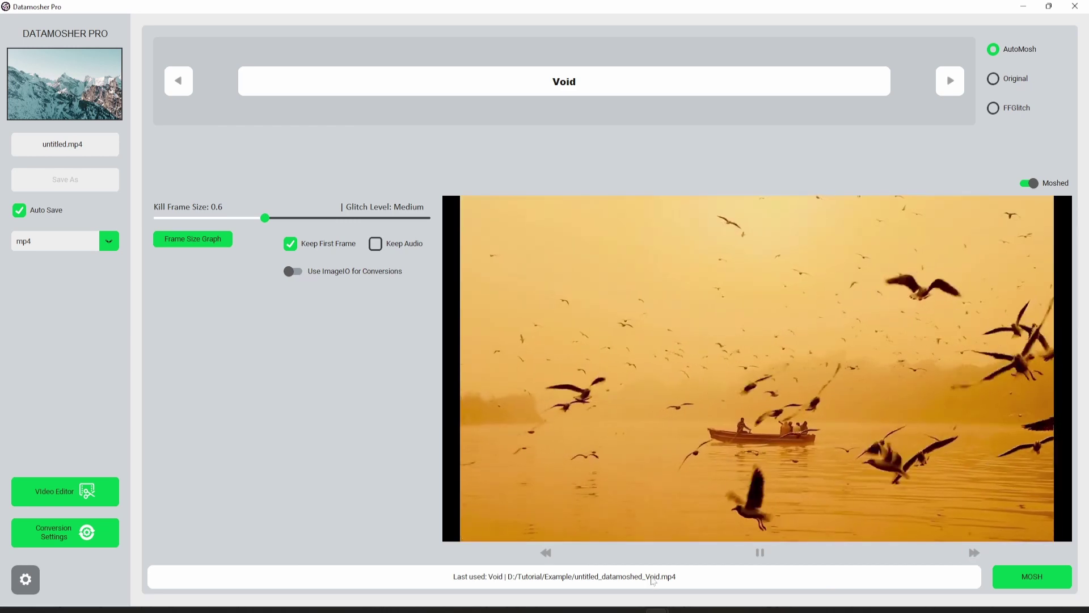
click(548, 554)
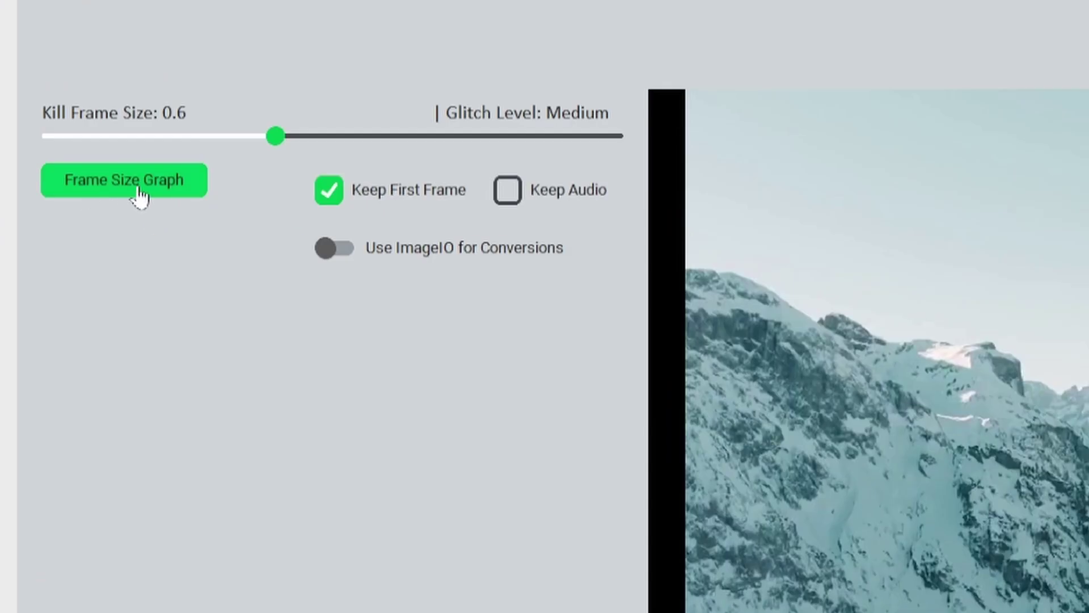
Set the Void kill frame size to 0.33 for High glitch level, checking the frame size graph
click(138, 190)
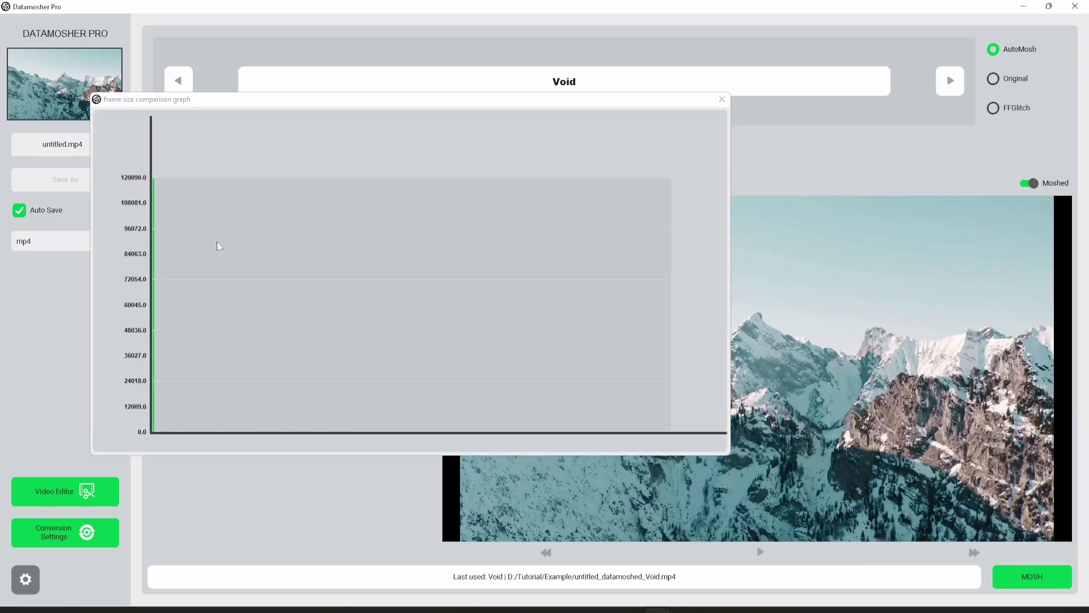
drag(269, 105, 488, 113)
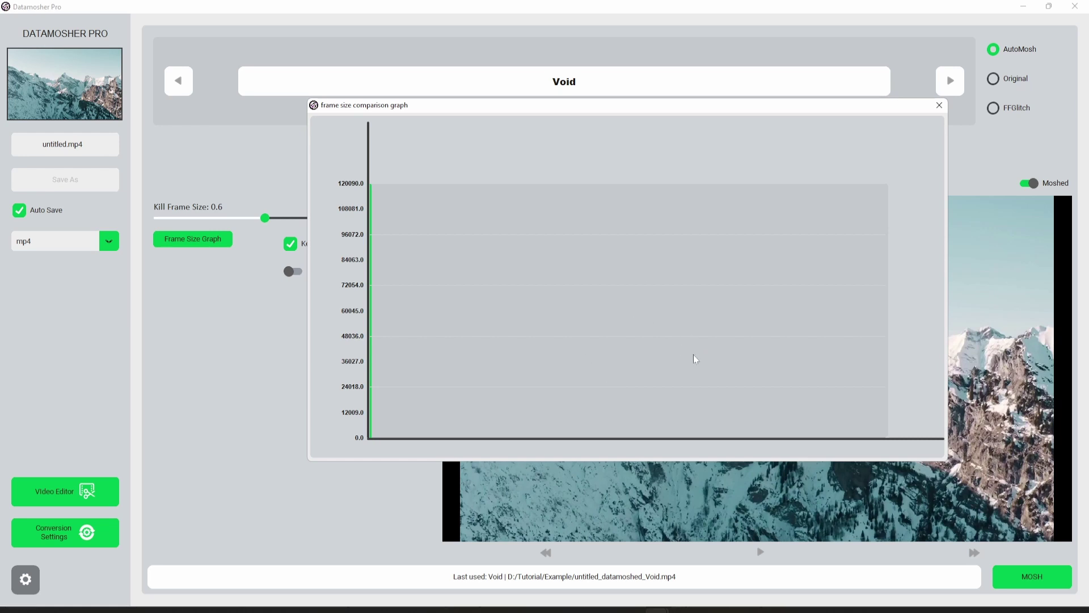
click(940, 105)
click(279, 220)
drag(281, 224, 342, 226)
click(223, 241)
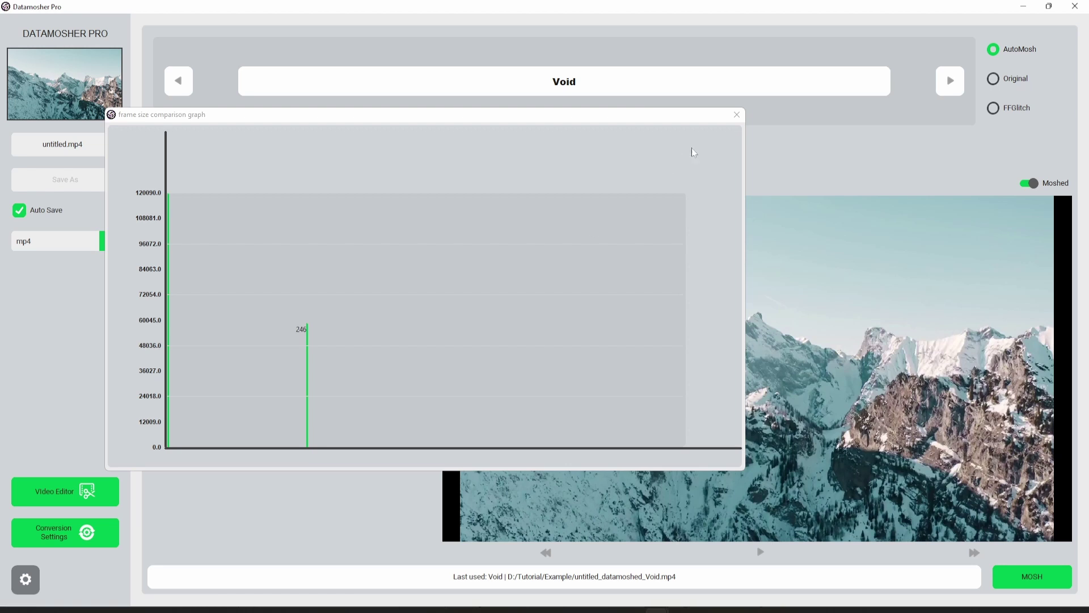
click(737, 115)
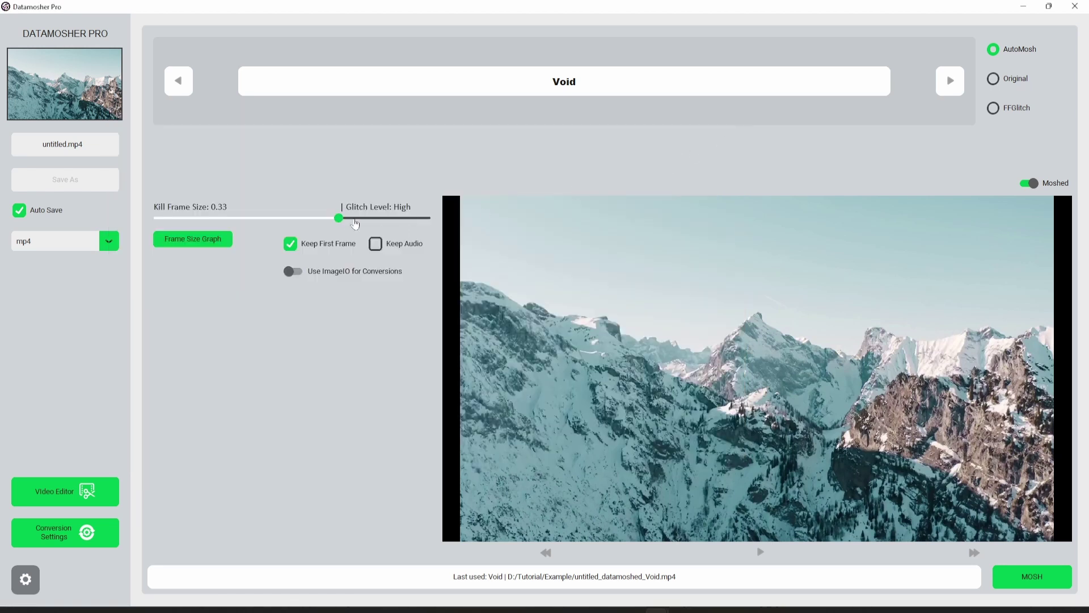
Try 0.19 Unstable, return kill frame size to about 0.3 High, and start moshing
drag(343, 225, 382, 227)
click(204, 246)
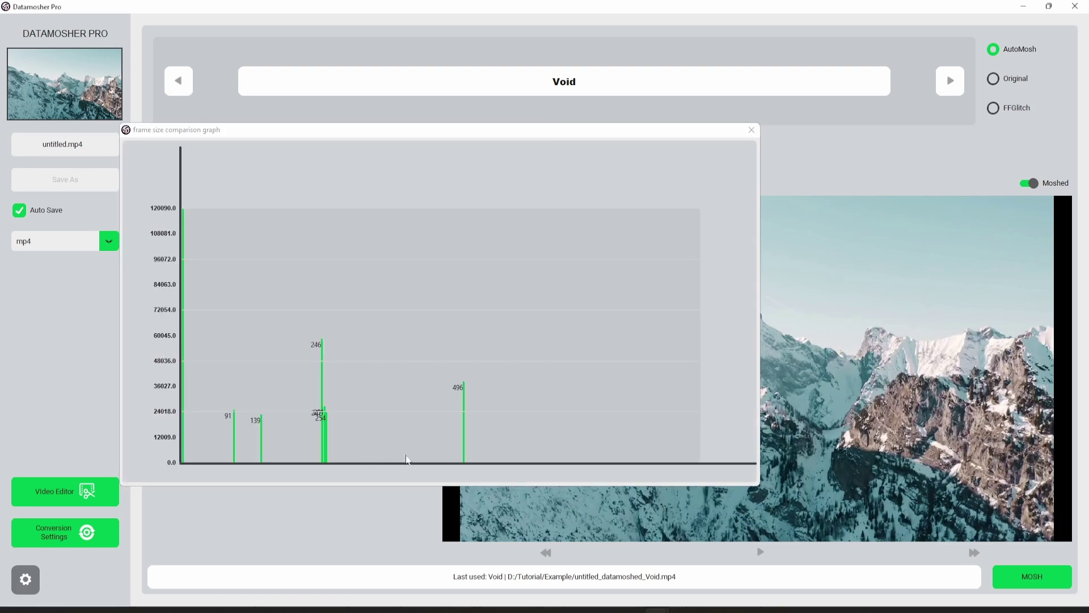
click(752, 129)
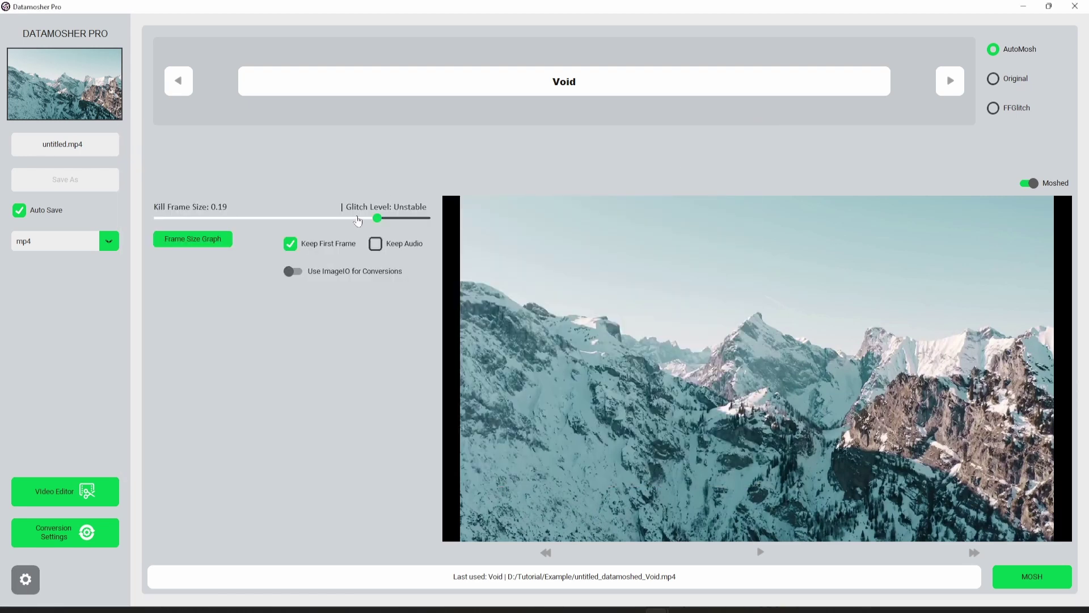
drag(381, 224, 349, 226)
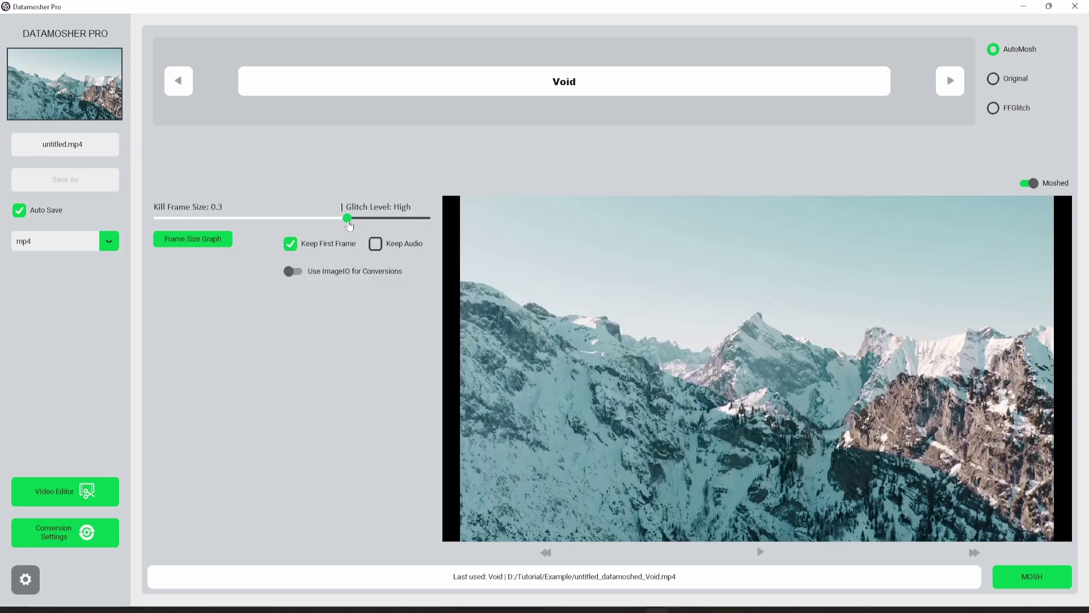
click(186, 241)
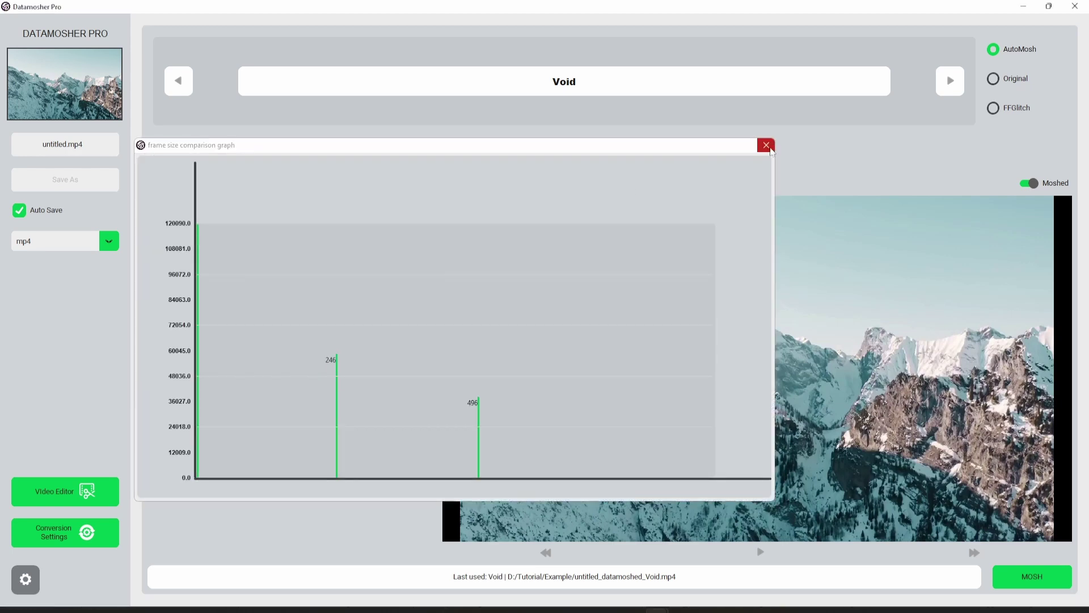
click(766, 146)
click(1033, 577)
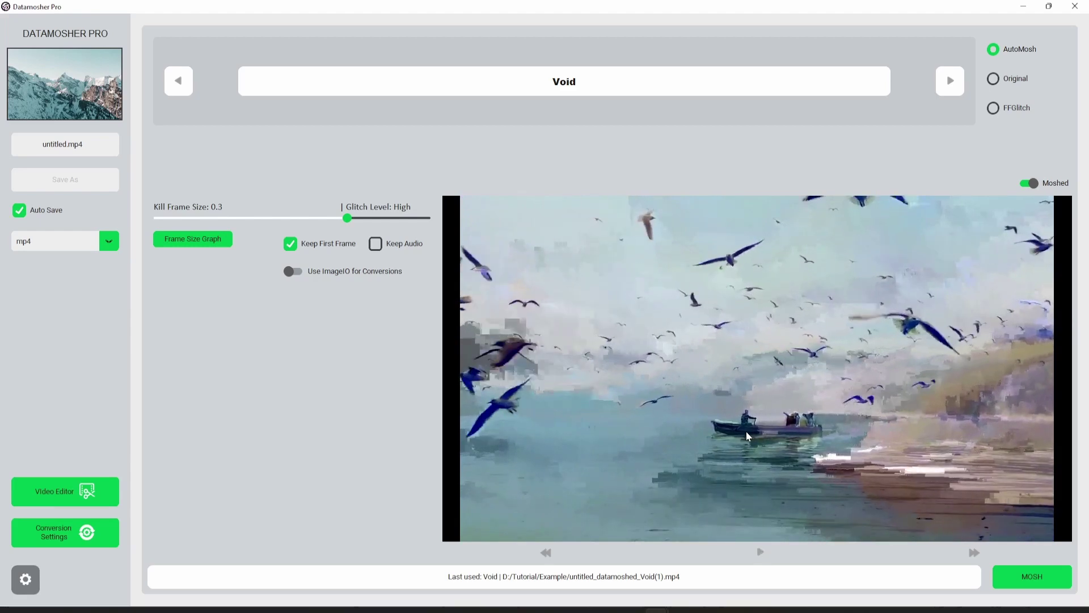
Rewind and play untitled_datamoshed_Void(1).mp4 to watch the mountain-to-seagulls glitch
click(545, 553)
click(758, 553)
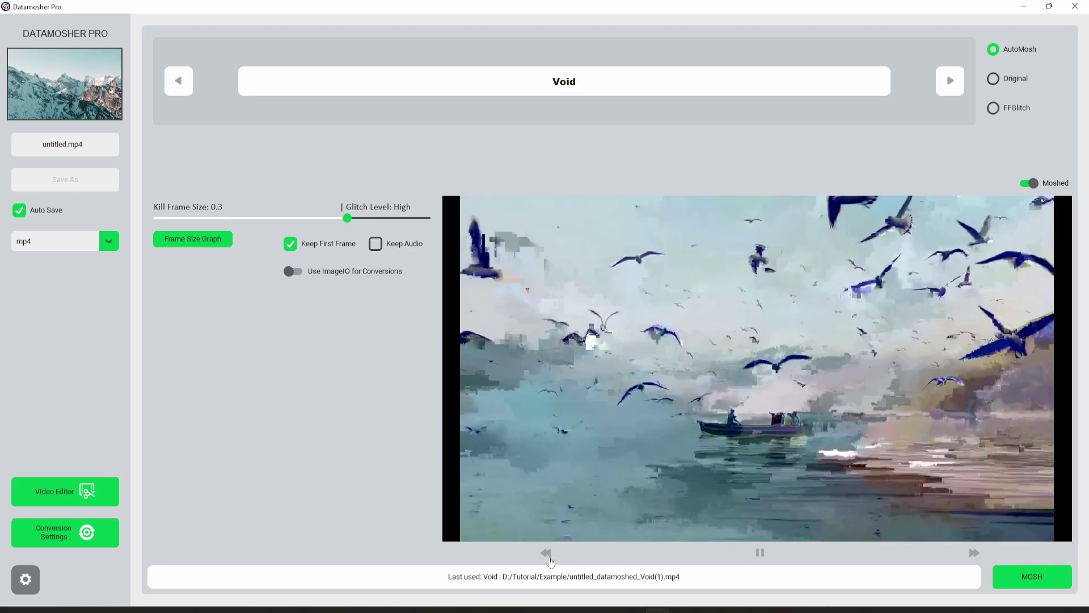
click(545, 553)
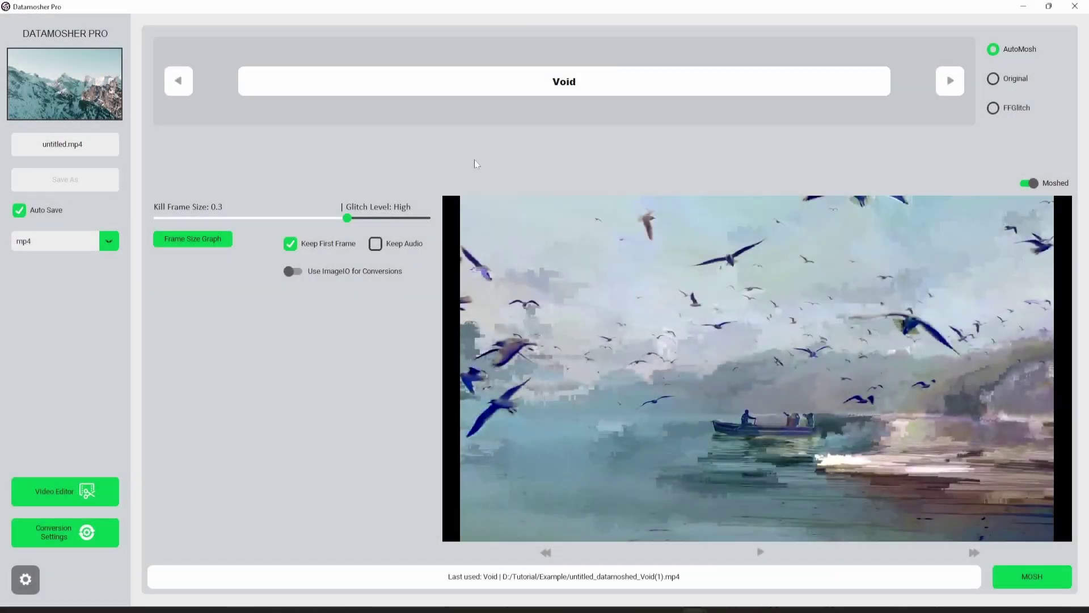
Import the moshed clip as the original video from the preview's menu and pause playback
right_click(537, 234)
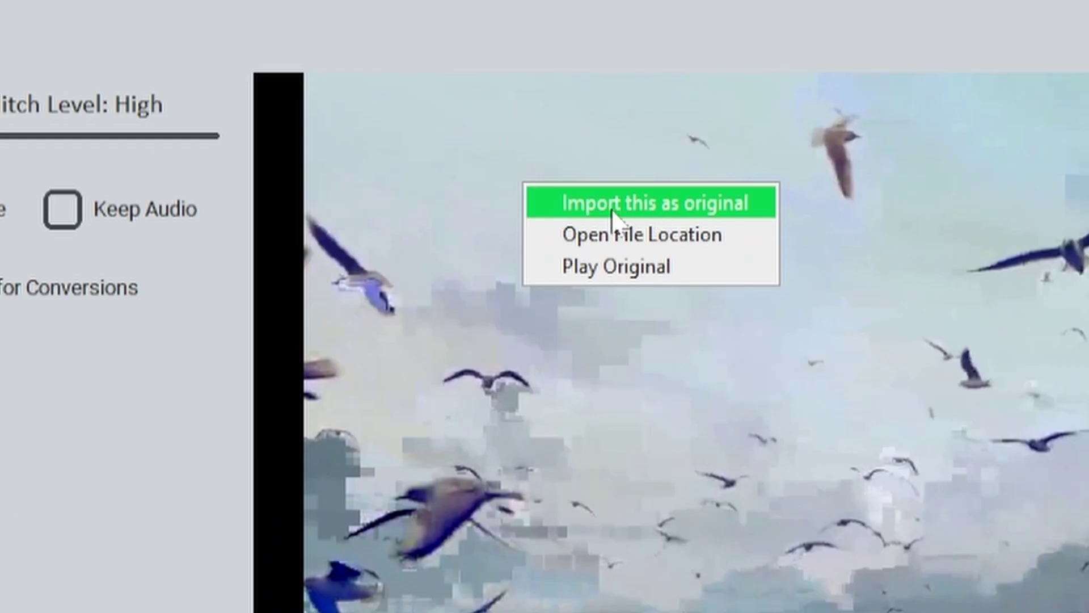
click(708, 211)
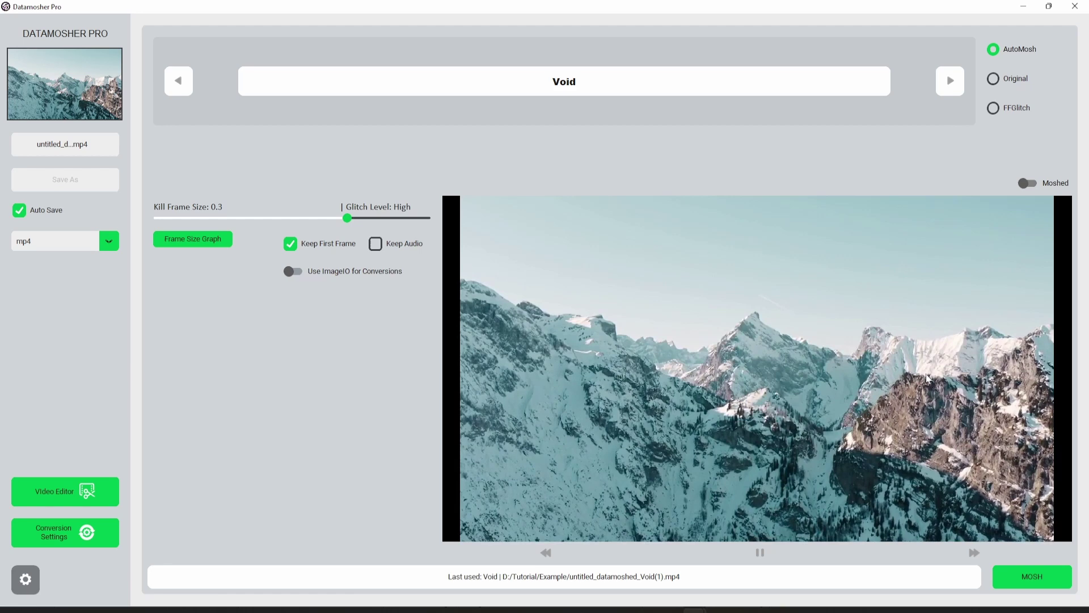
click(972, 553)
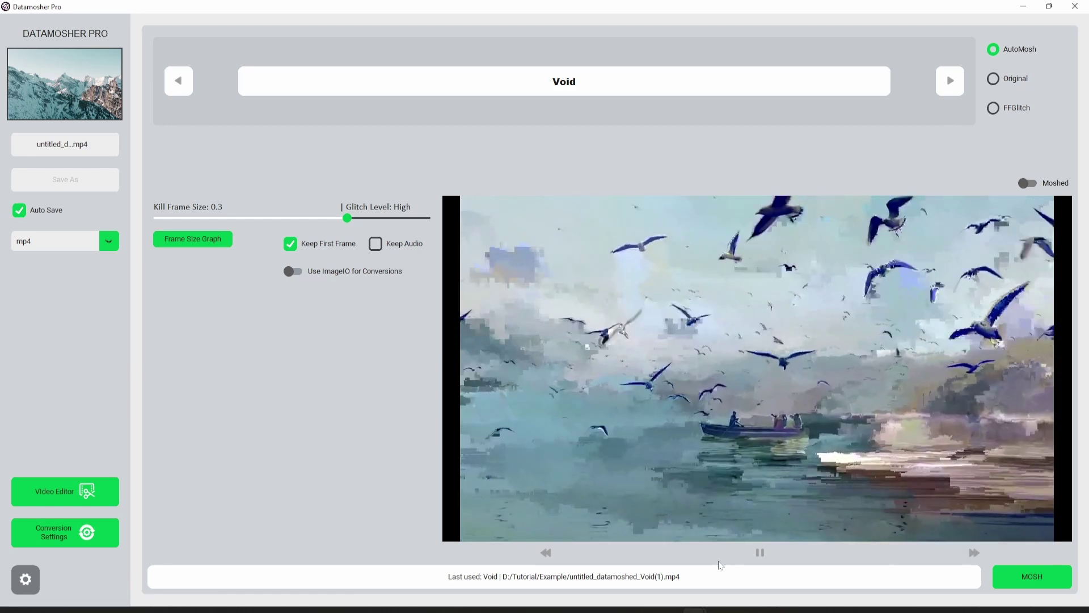
click(760, 554)
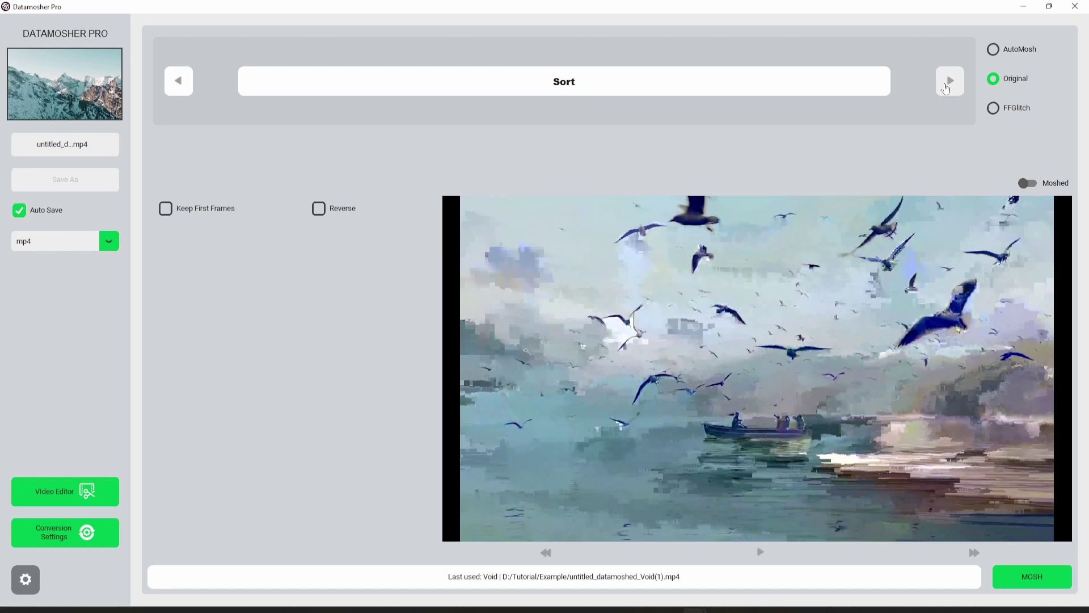
Choose the FFGlitch Basic Pack Water Bloom effect, starting at frame 187
click(994, 110)
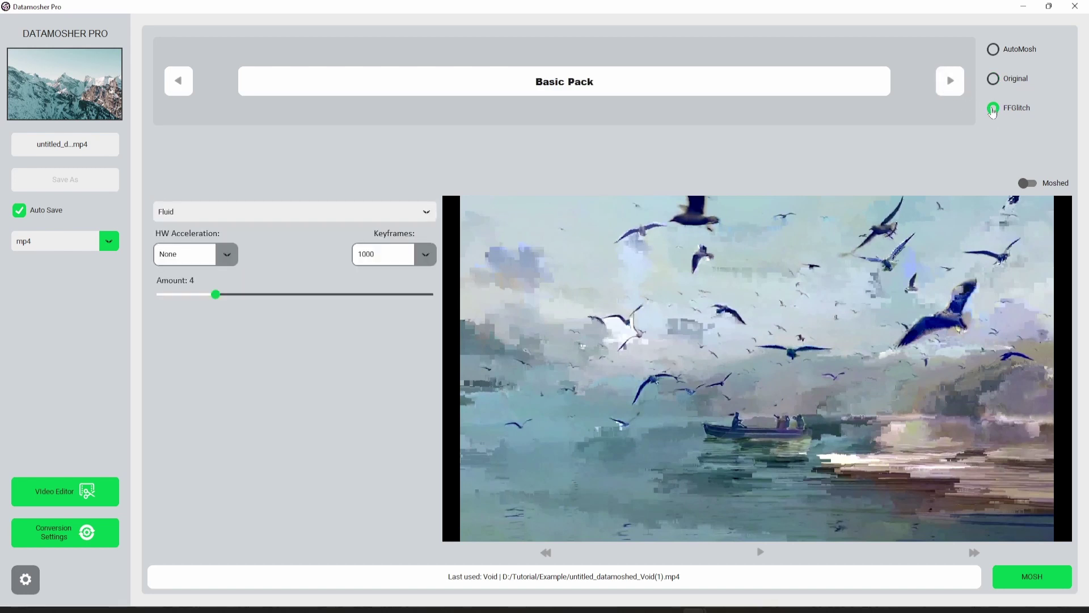
click(951, 81)
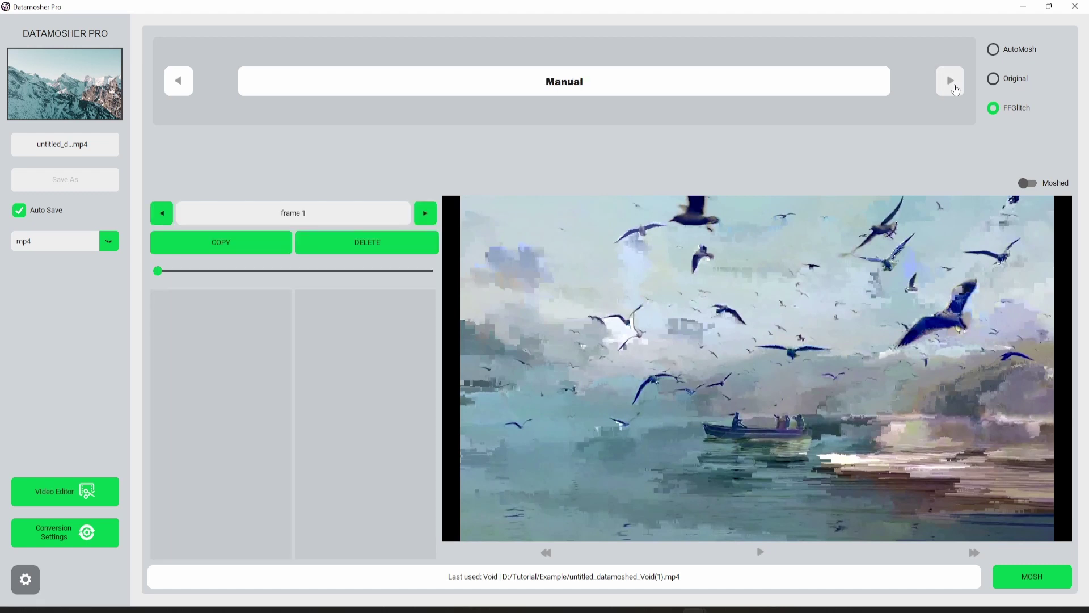
click(178, 81)
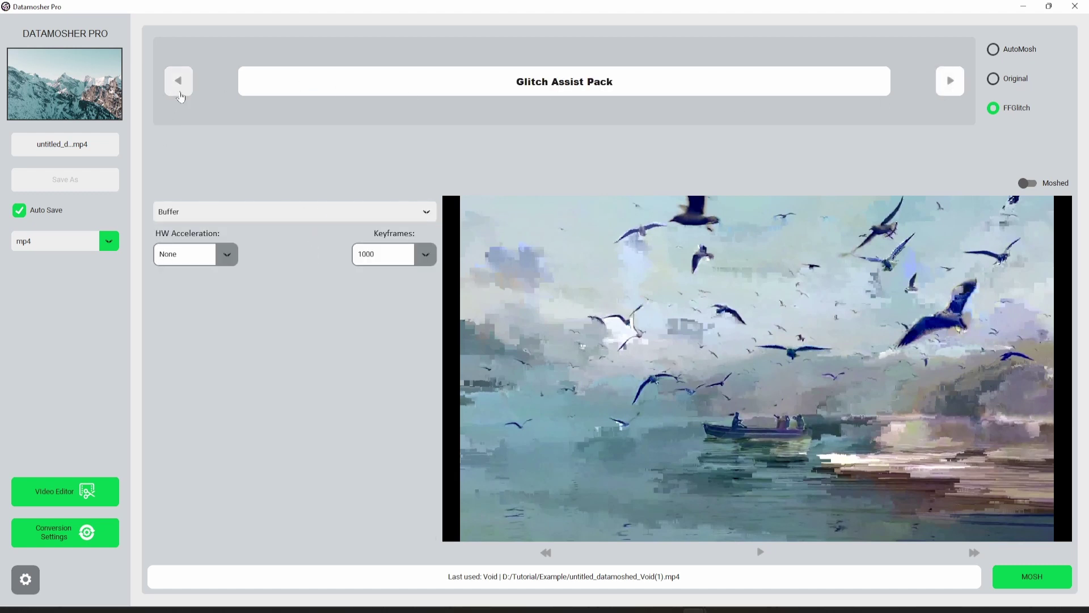
click(311, 214)
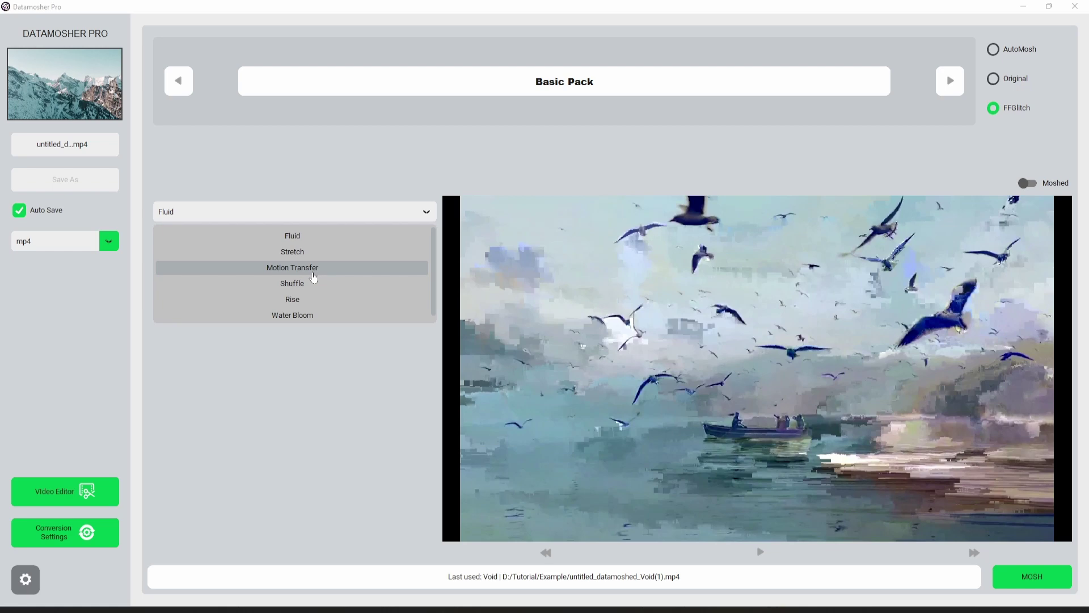
click(295, 315)
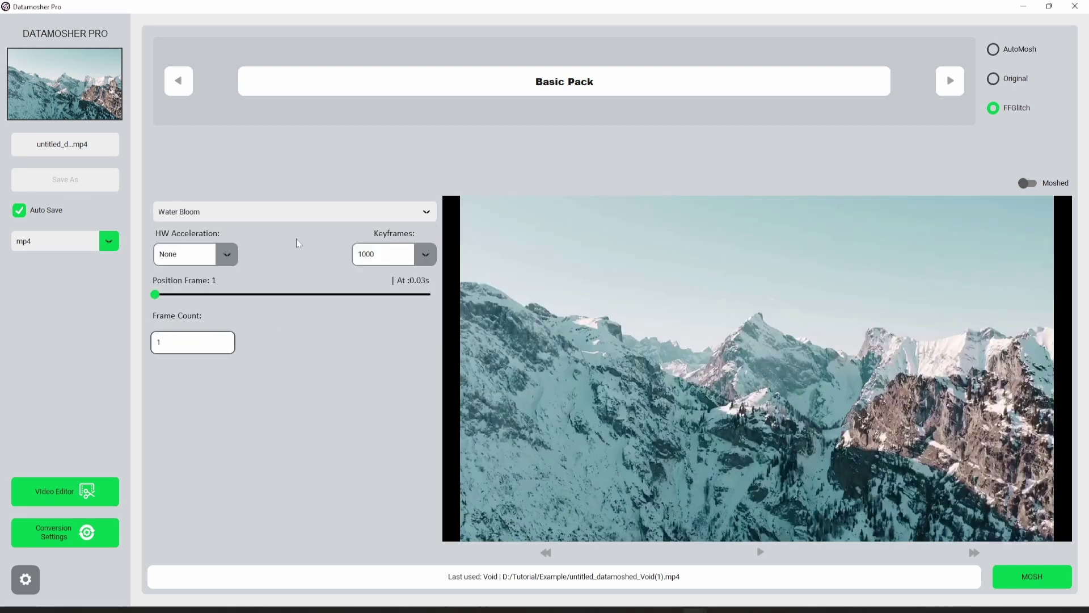
drag(196, 301, 236, 301)
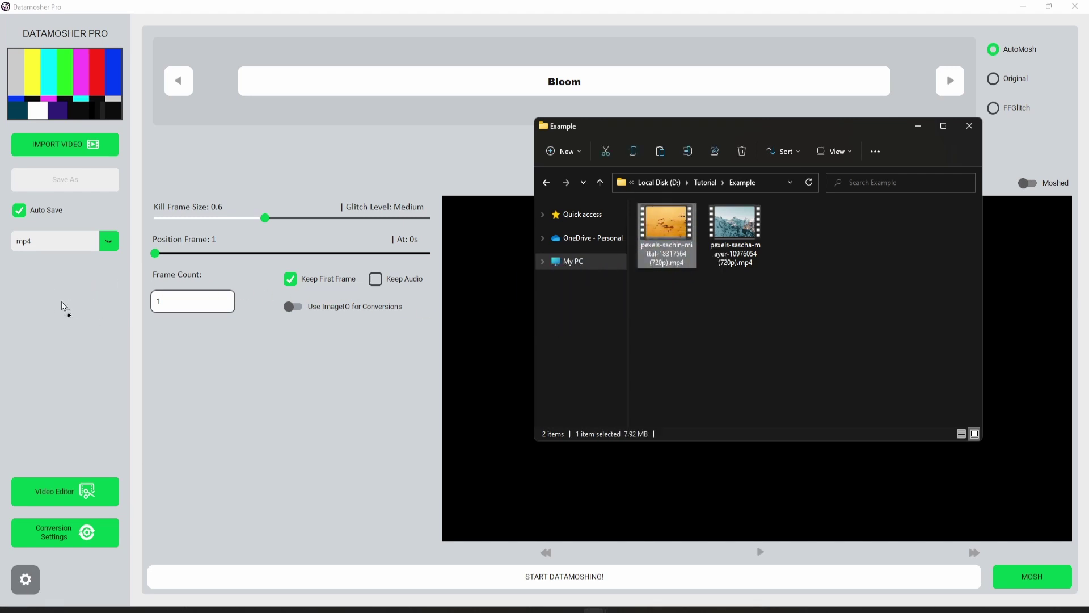
Bring the seagull clip preview into view and pause its playback
click(918, 126)
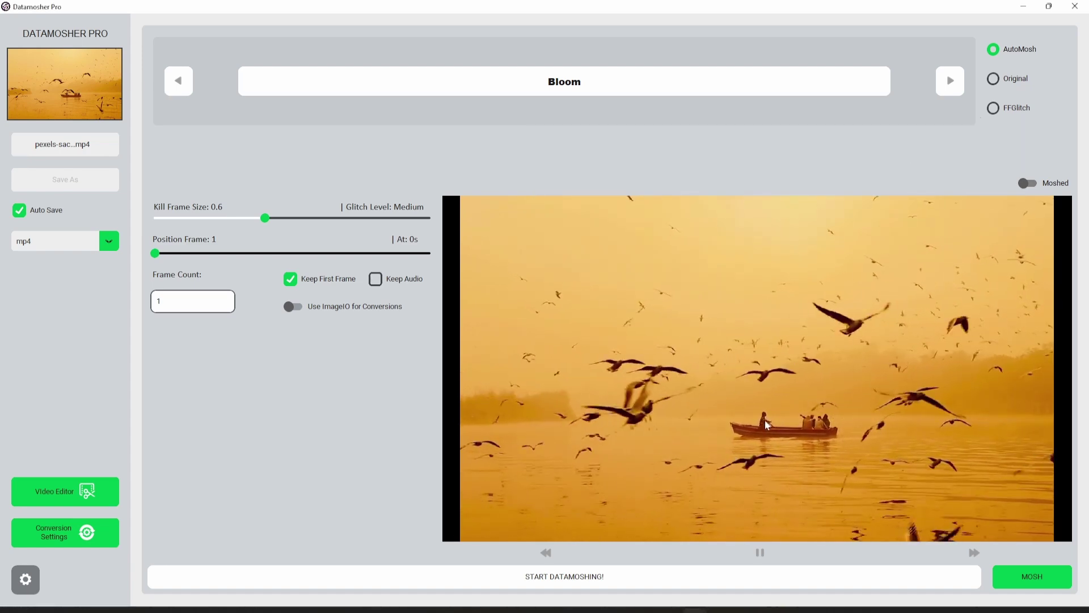
click(760, 553)
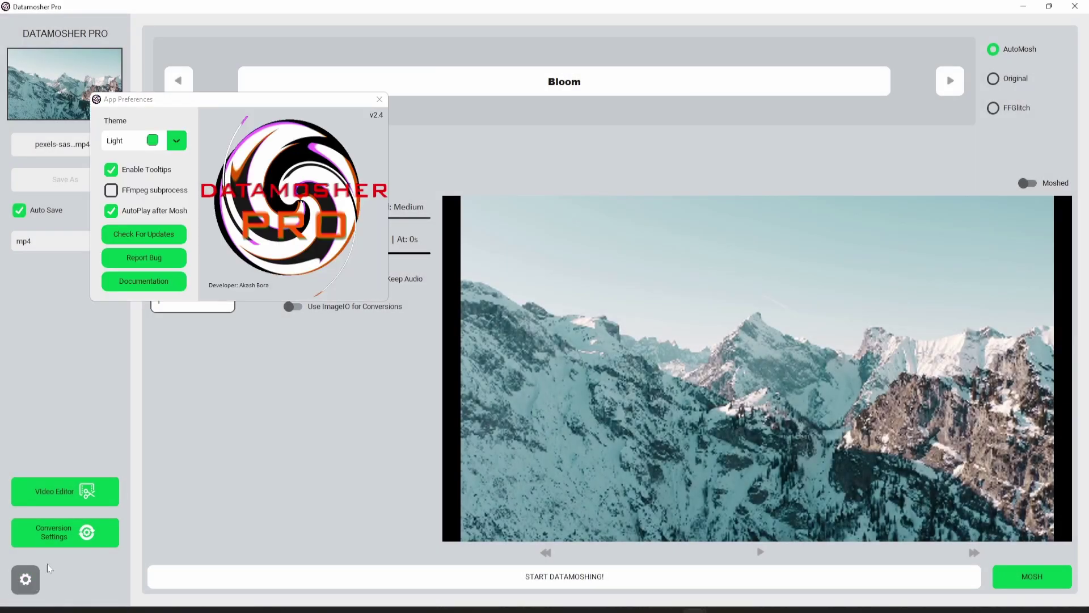
Move the App Preferences dialog aside, then close it
drag(218, 108, 441, 82)
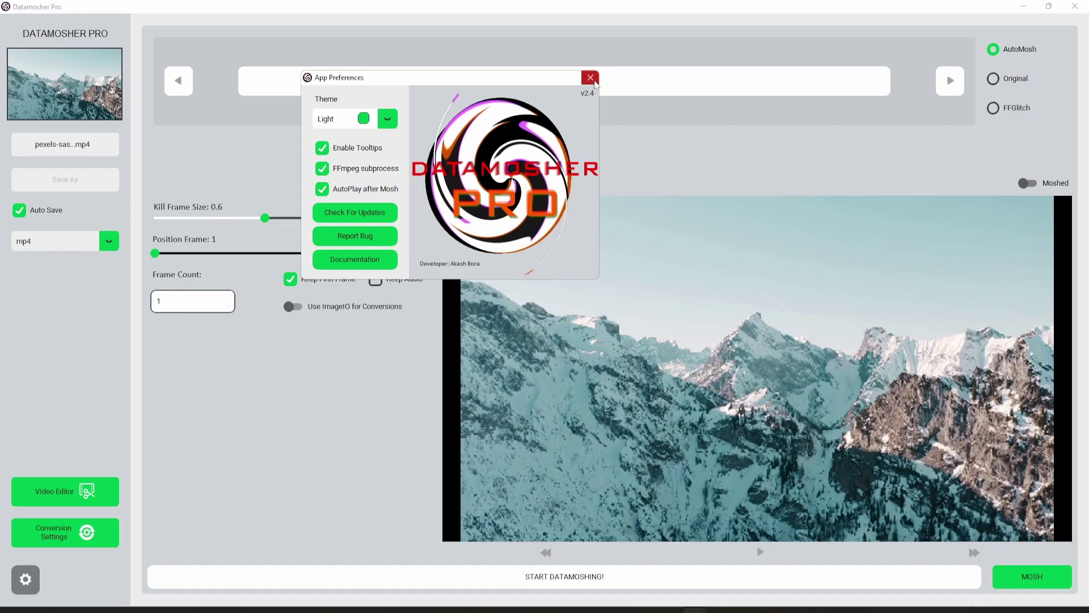
click(590, 77)
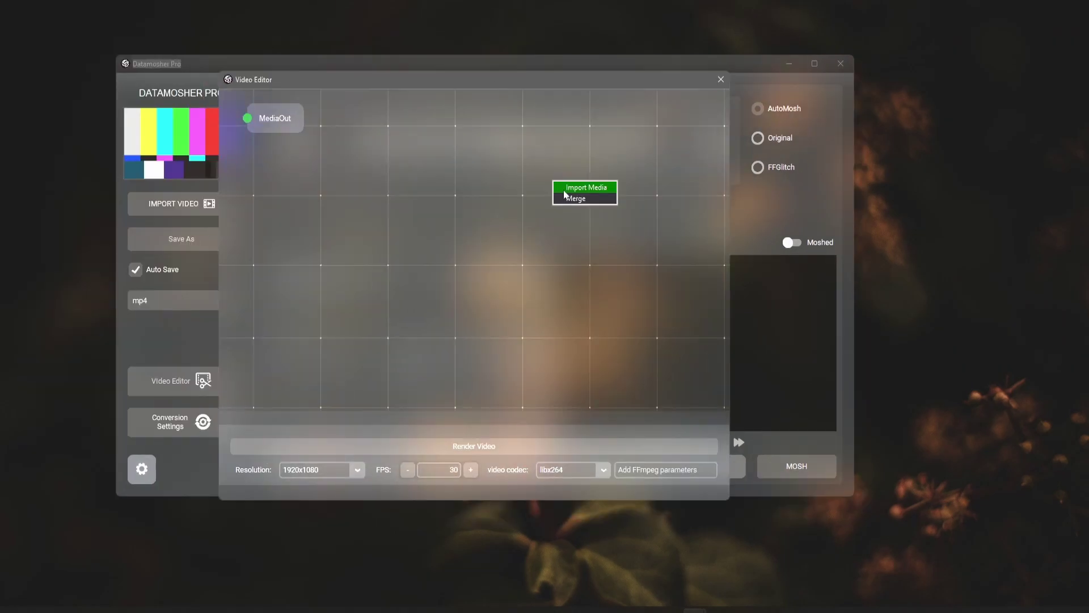
Add a Merge node to the video editor graph and set the app theme to Light
click(574, 198)
click(295, 184)
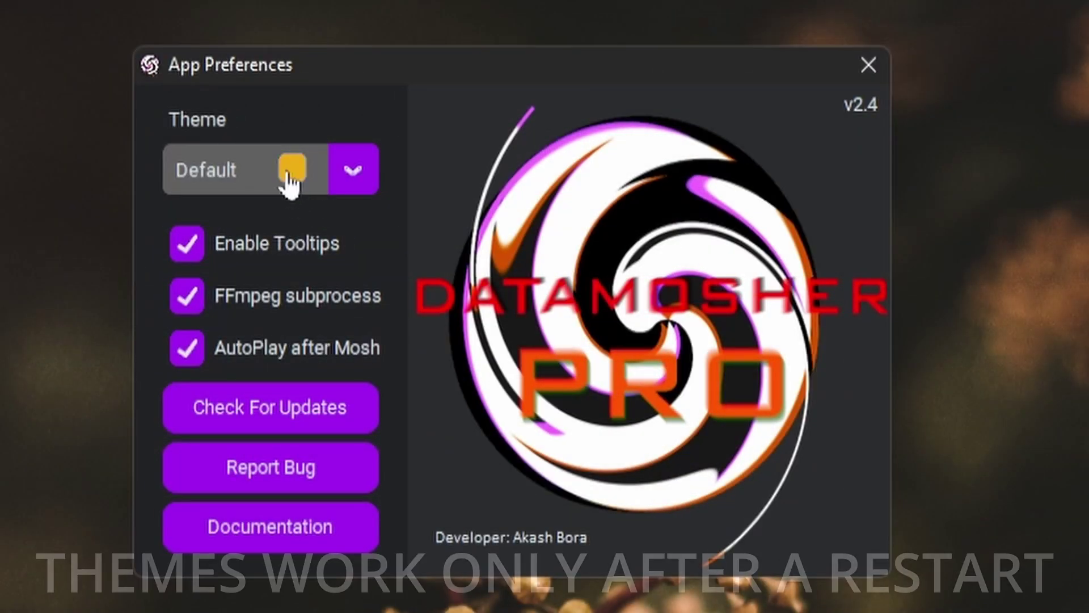
click(334, 178)
click(235, 268)
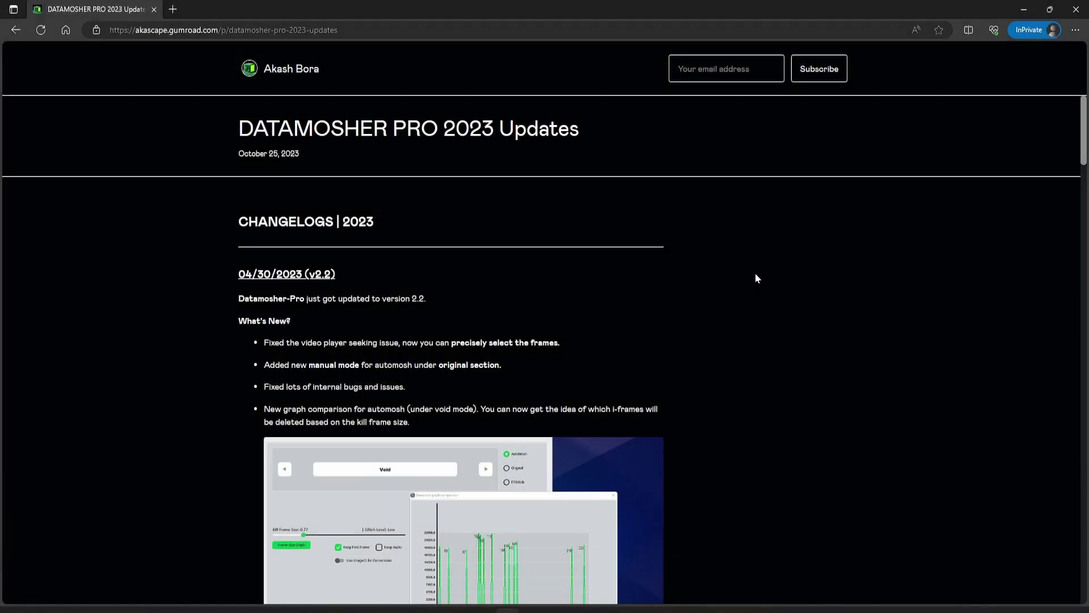
Scroll down the changelog past the Acrylic Theme and Video Editor notes, then back up
scroll(755, 272, down, 14)
scroll(754, 278, down, 20)
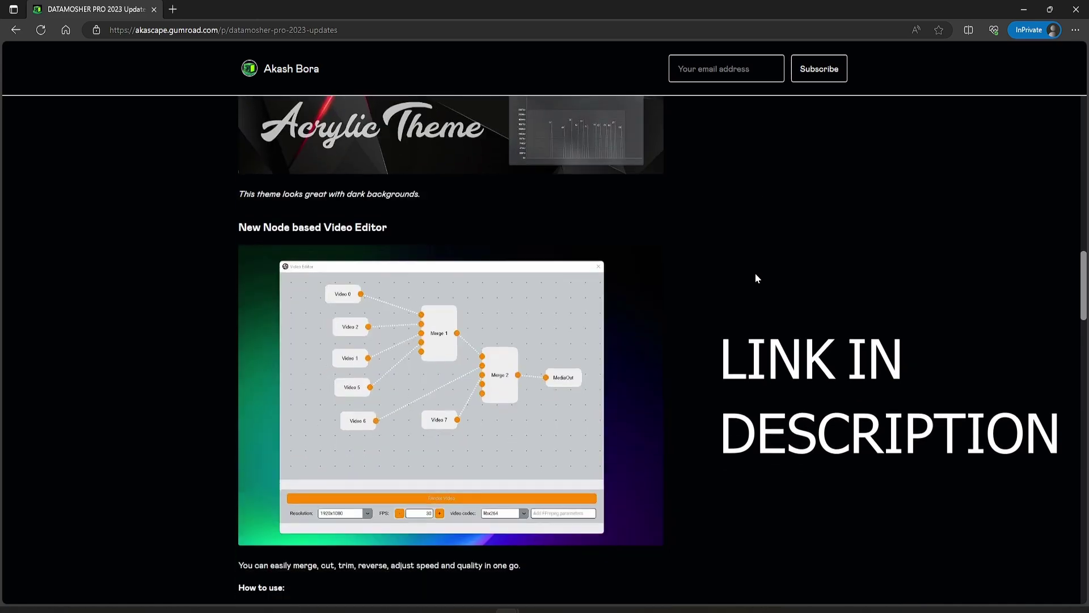
scroll(755, 273, down, 11)
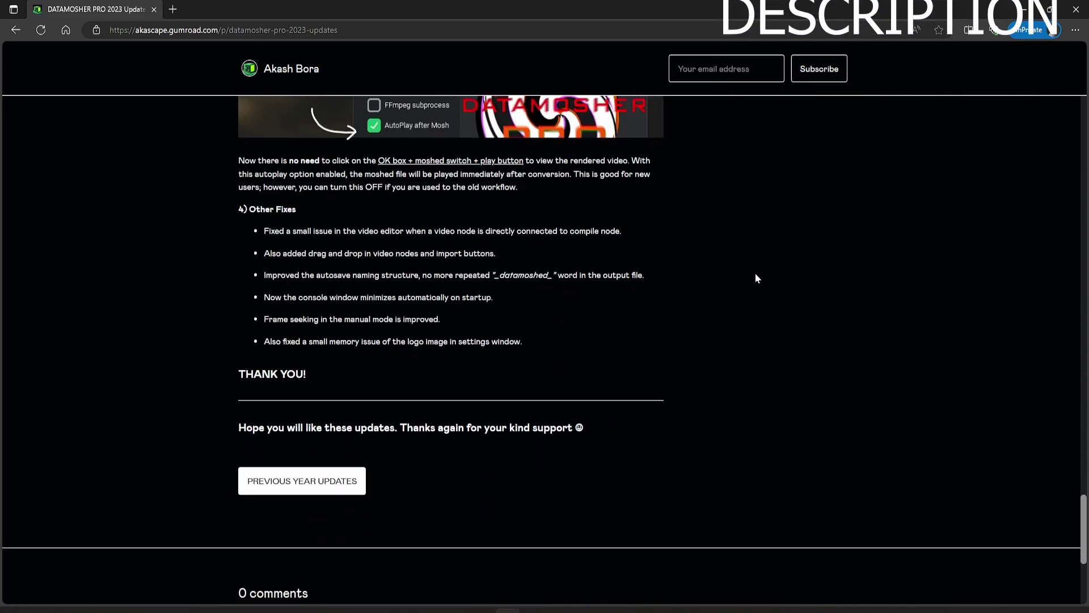
scroll(755, 273, up, 2)
scroll(756, 278, up, 20)
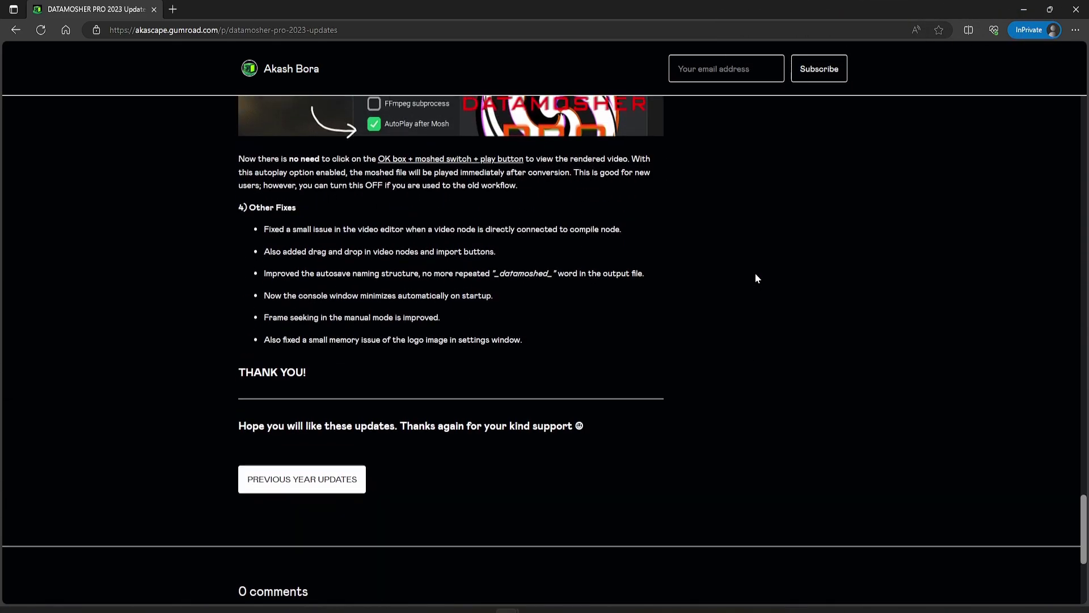
scroll(770, 324, up, 20)
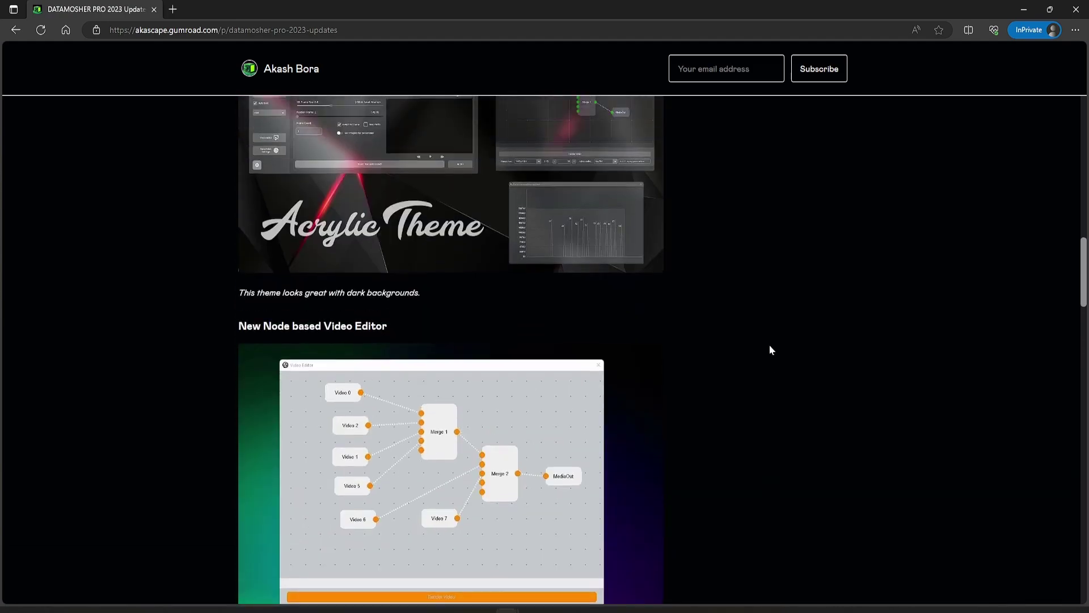